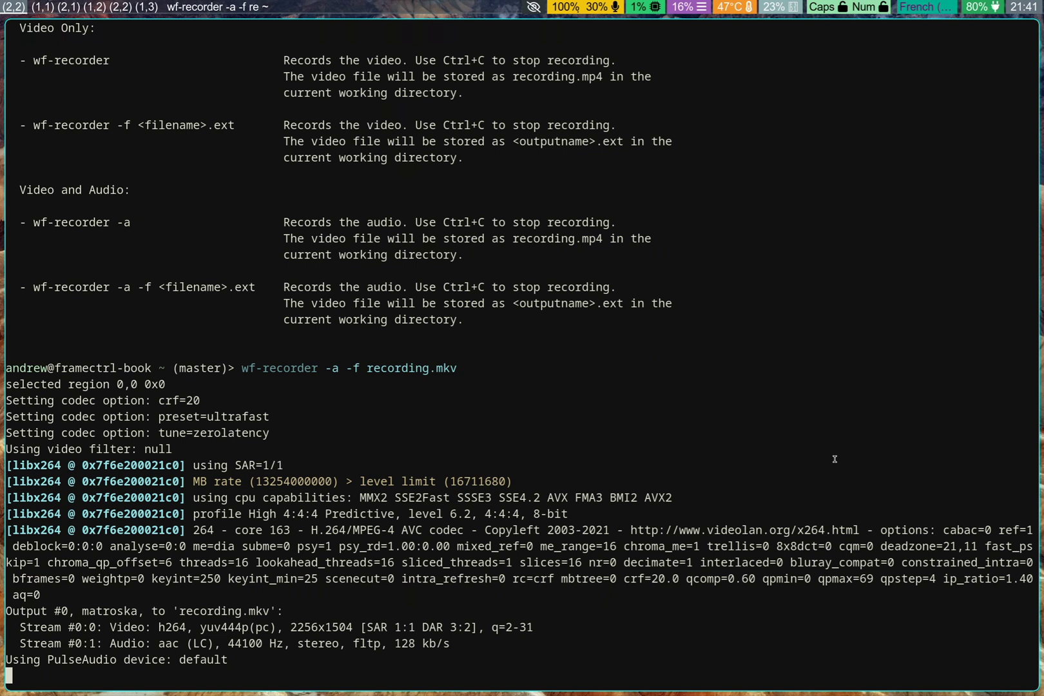
Switch to the Firefox workspace (1,1) with the Dzen article while wf-recorder keeps recording
{"action": "key", "text": "super+1"}
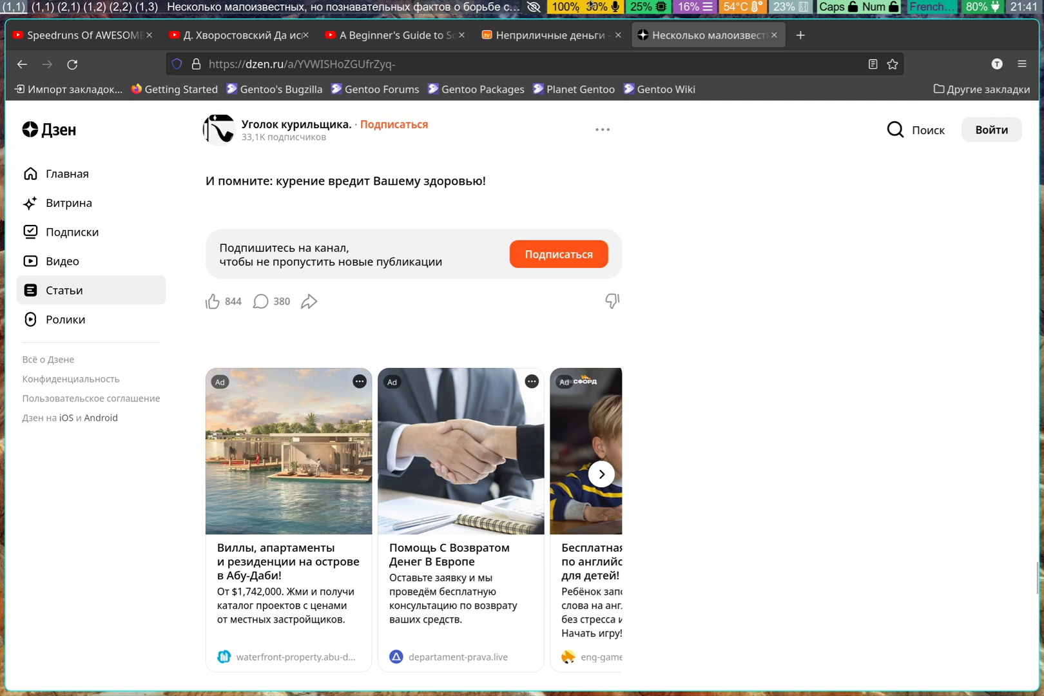
Step through workspaces (1,2), (1,3), (2,3), (2,2), (2,1), ending on the empty desktop (2,3)
{"action": "mouse_move", "coordinate": [558, 5]}
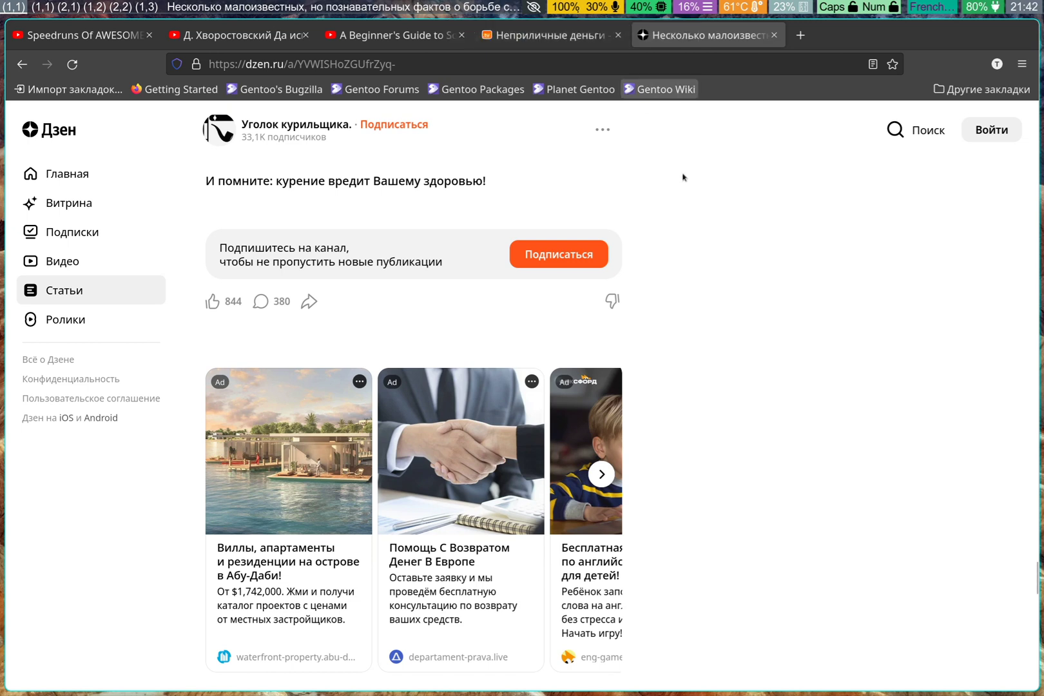
{"action": "key", "text": "super+Down"}
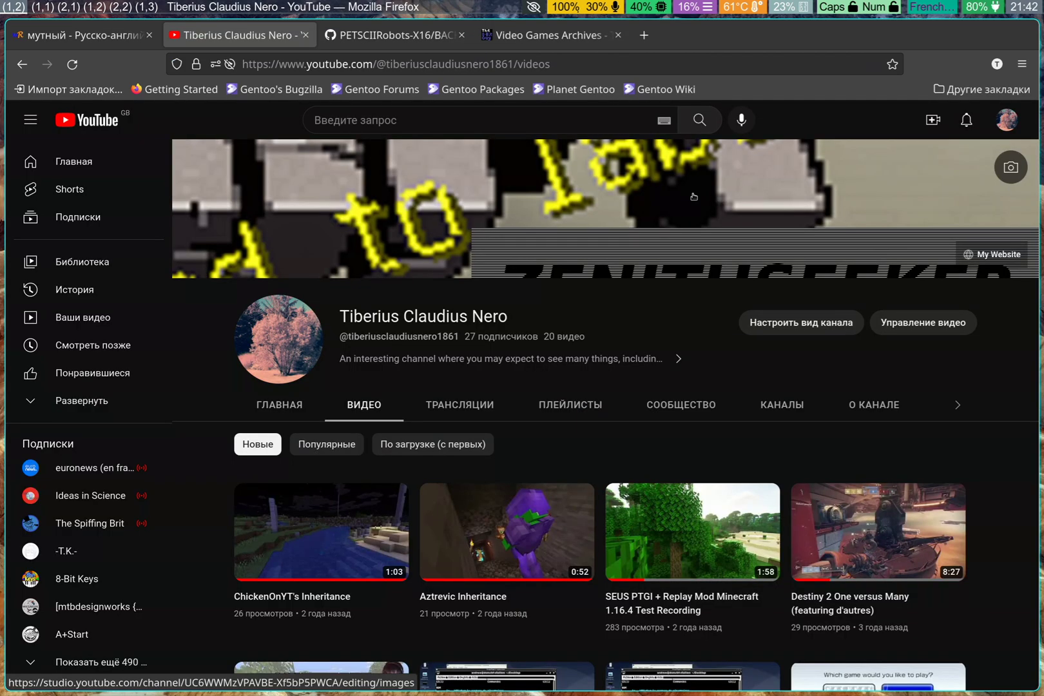
{"action": "key", "text": "super+Down"}
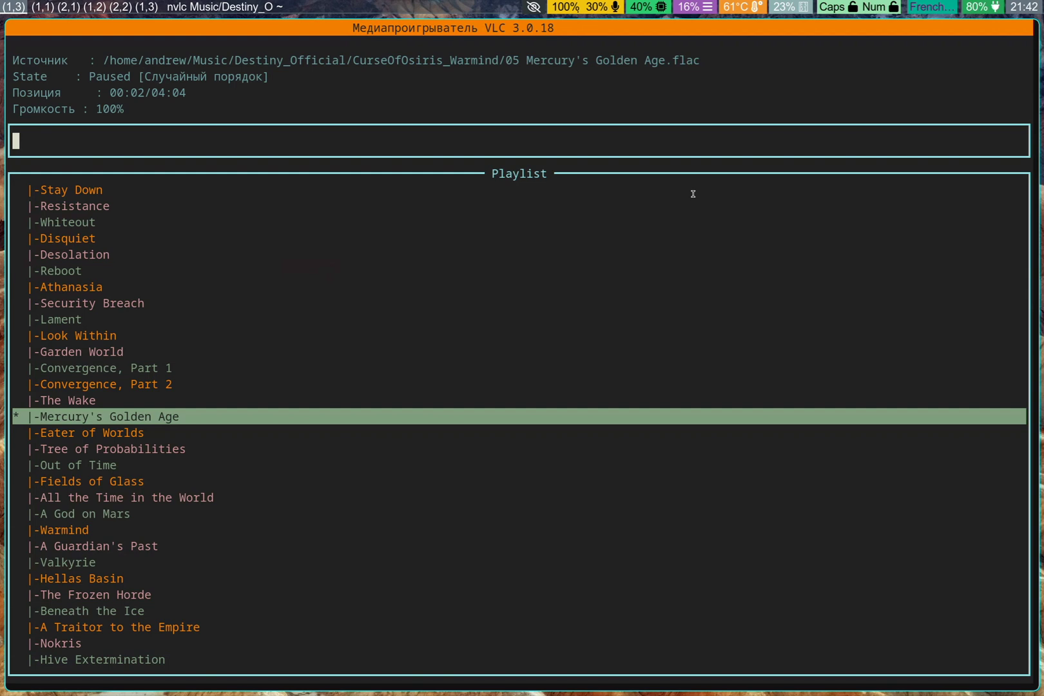
{"action": "key", "text": "super+Up"}
{"action": "key", "text": "super+Up"}
{"action": "key", "text": "super+Down"}
{"action": "key", "text": "super+Down"}
{"action": "key", "text": "super+Right"}
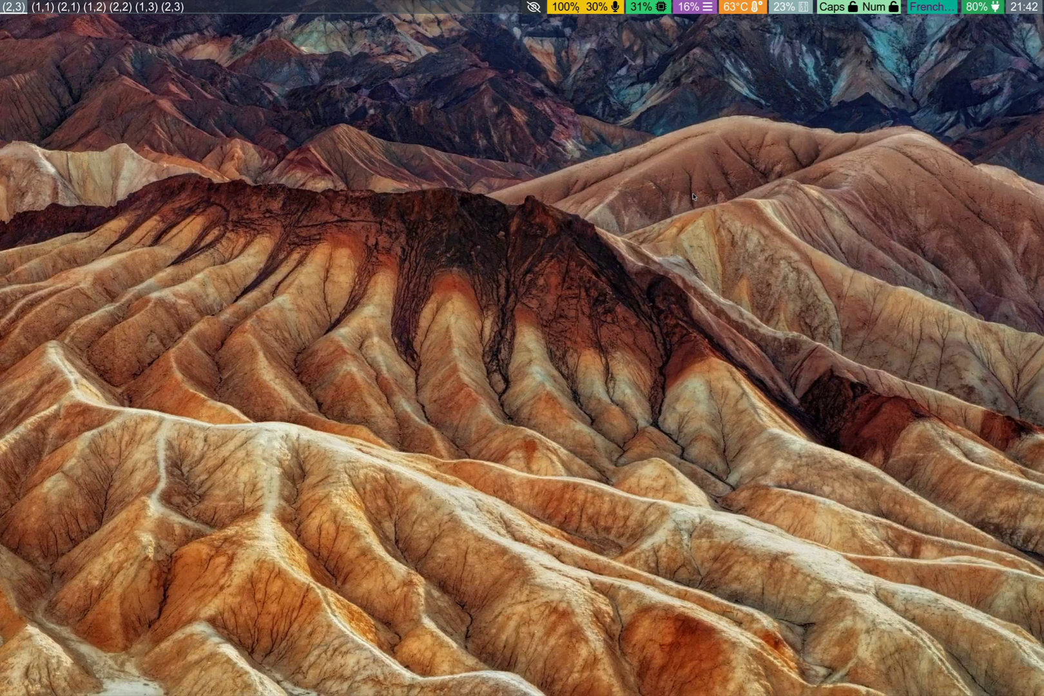
{"action": "key", "text": "super+Up"}
{"action": "key", "text": "super+Up"}
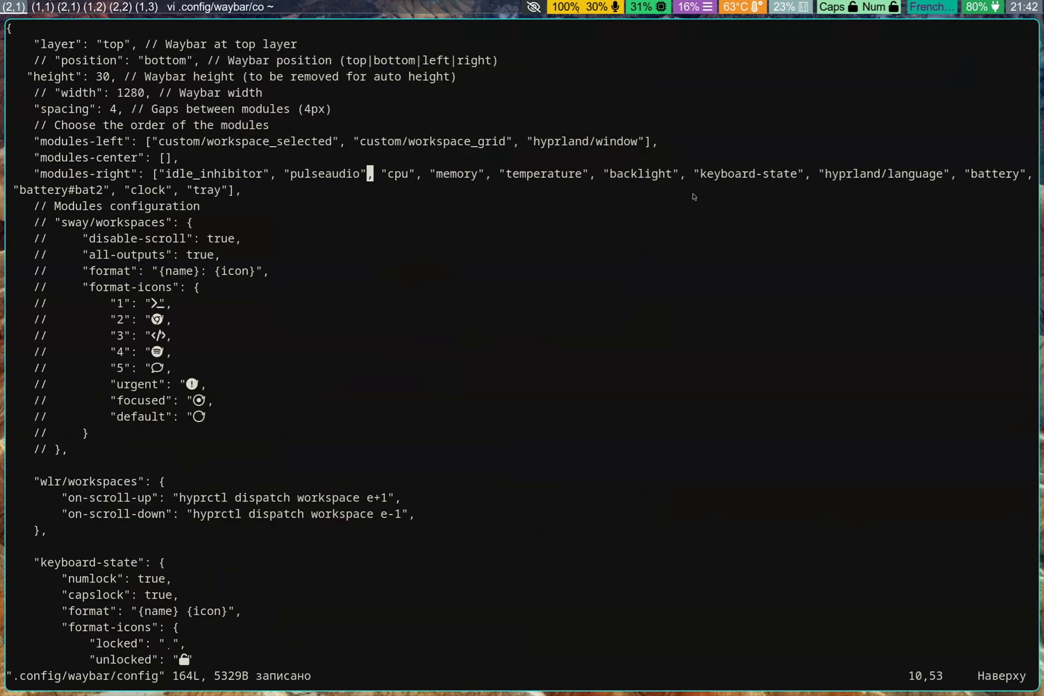
{"action": "key", "text": "super+Up"}
{"action": "key", "text": "super+Down"}
{"action": "key", "text": "super+Down"}
{"action": "key", "text": "super+Down"}
{"action": "key", "text": "super+Left"}
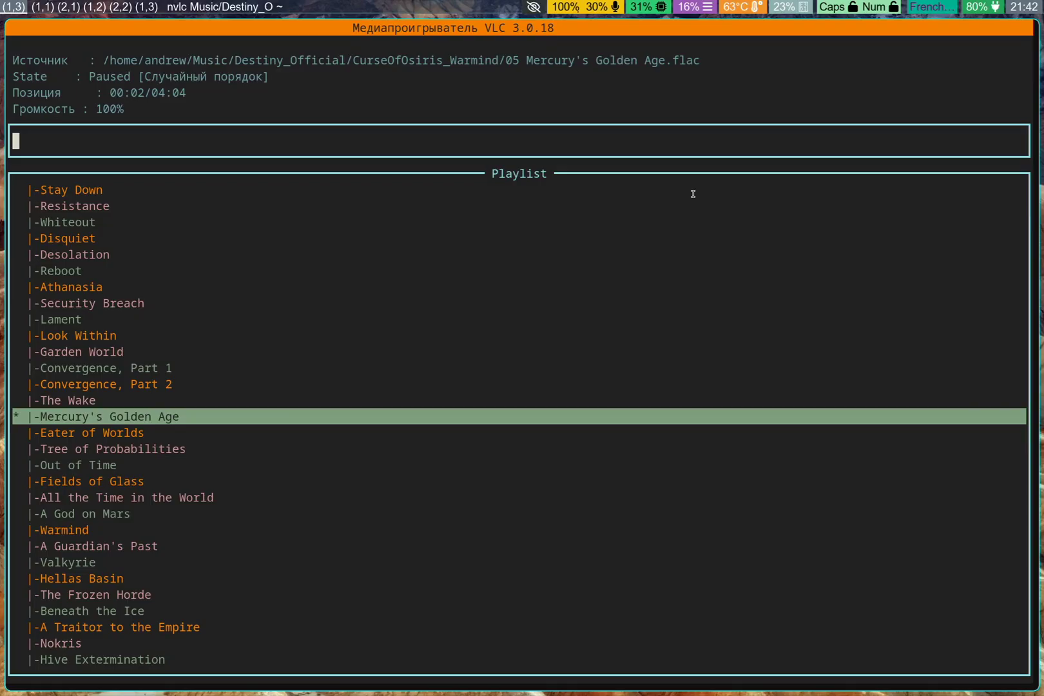
{"action": "key", "text": "super+Right"}
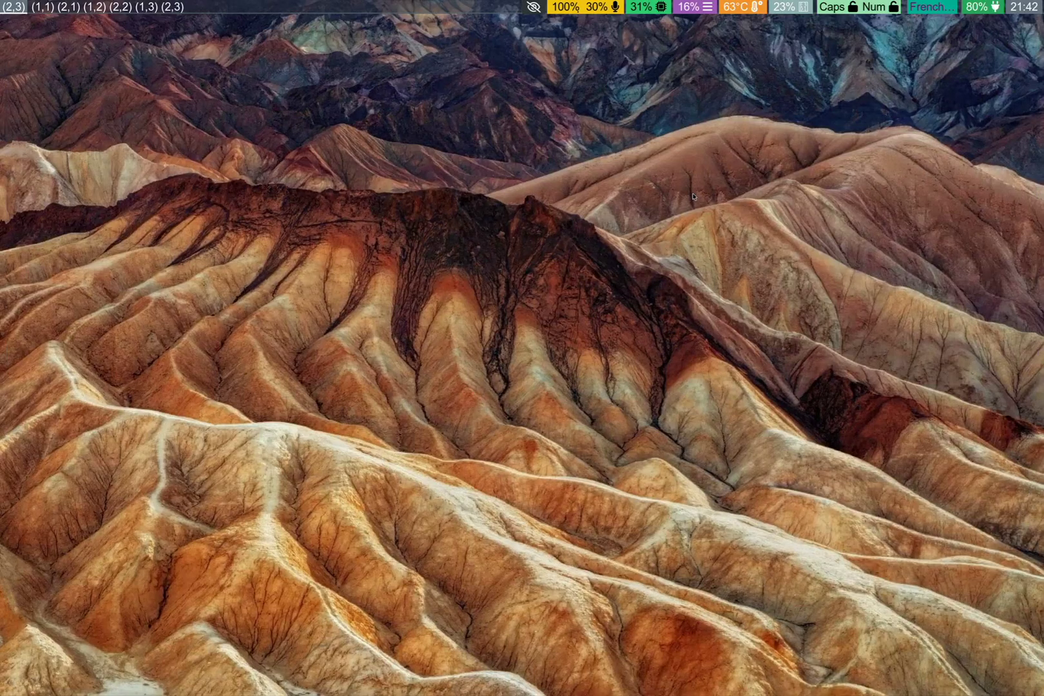
Open a new terminal and list the wrapper scripts in /usr/local/bin
{"action": "key", "text": "super+Return"}
{"action": "type", "text": "nix-ex"}
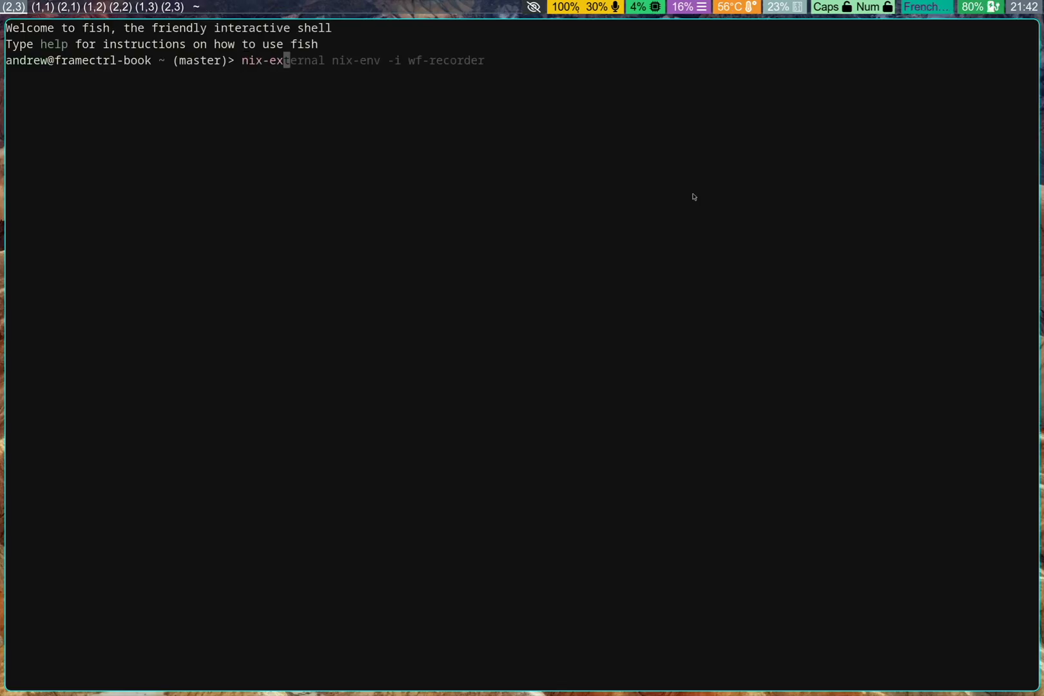
{"action": "key", "text": "ctrl+c"}
{"action": "type", "text": "ls /usr/"}
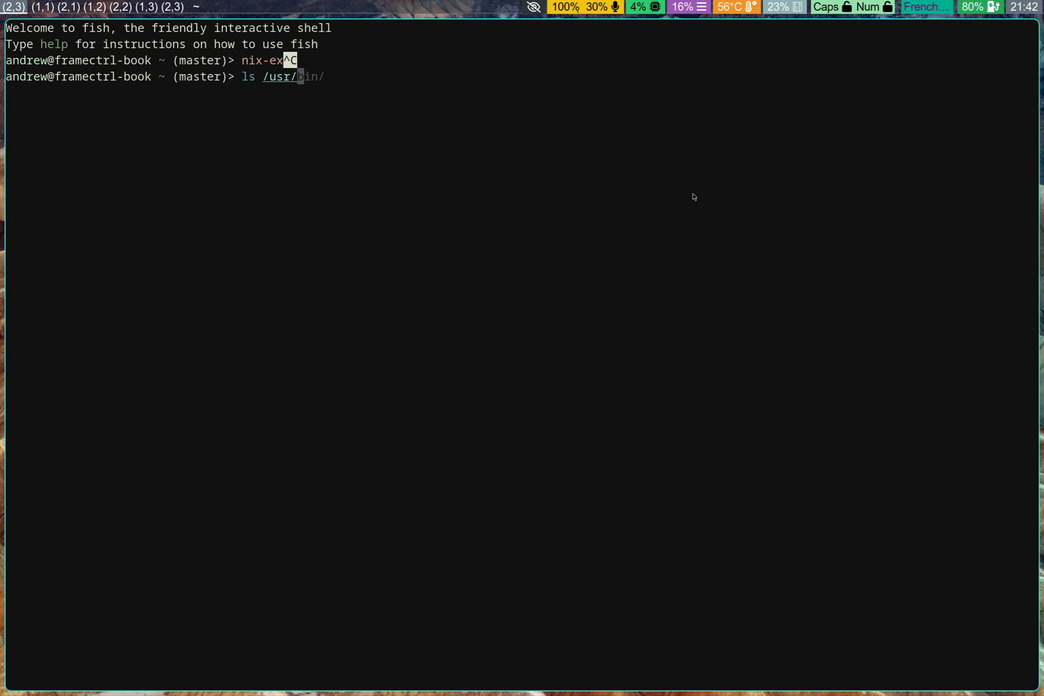
{"action": "type", "text": "local/bin"}
{"action": "key", "text": "Return"}
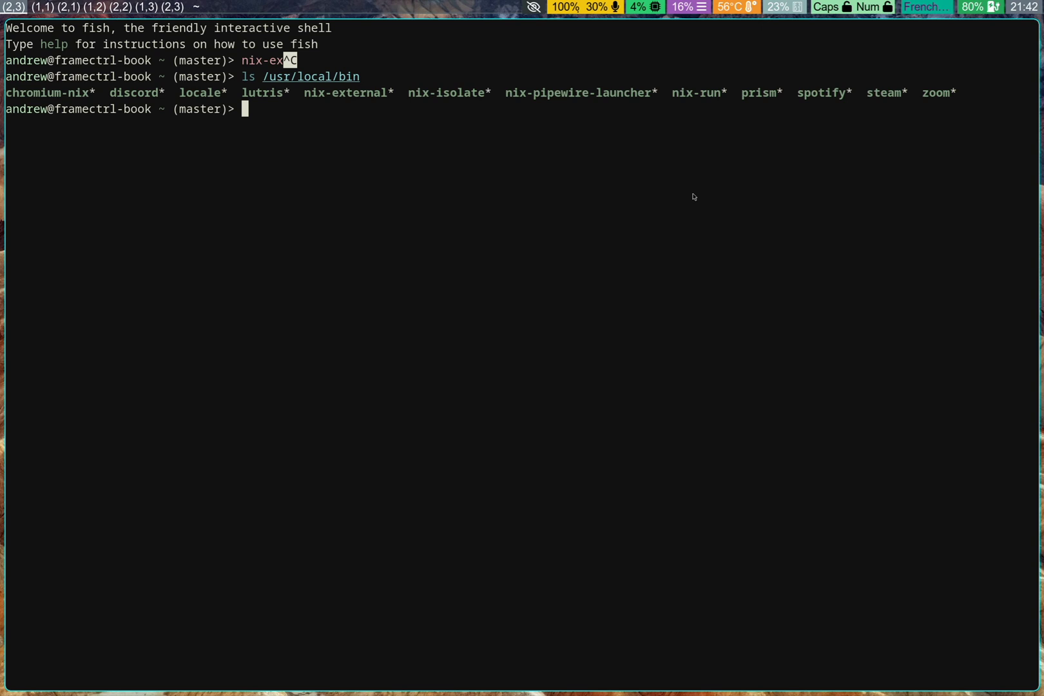
Print the chromium-nix and discord wrapper scripts from /usr/local/bin
{"action": "type", "text": "cat /us"}
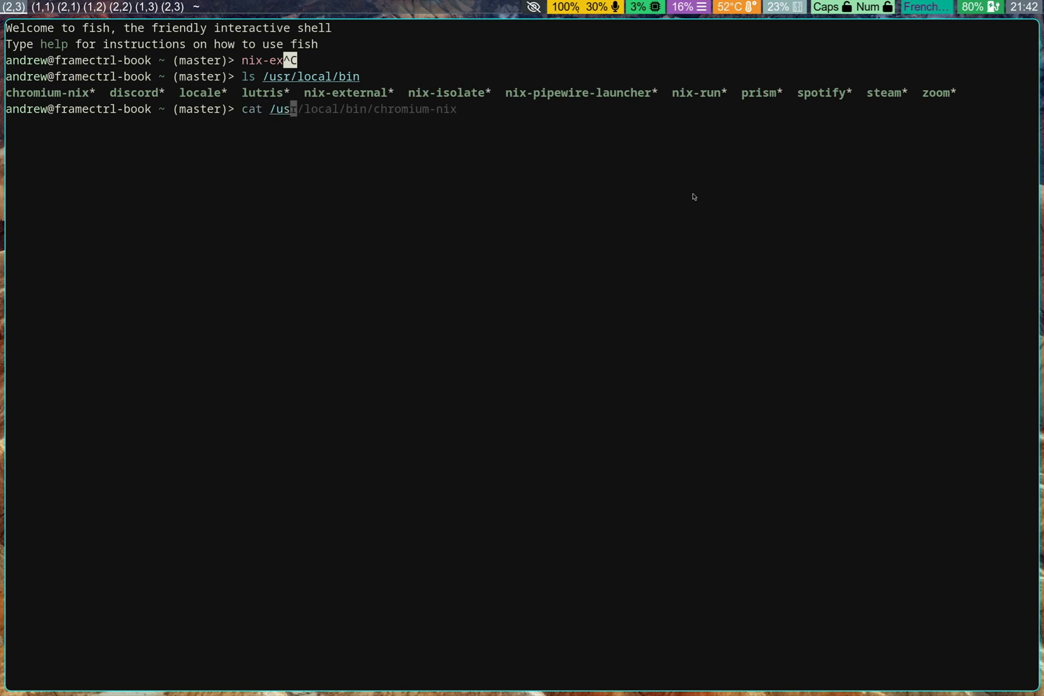
{"action": "type", "text": "r/local/bin/ch"}
{"action": "key", "text": "Right"}
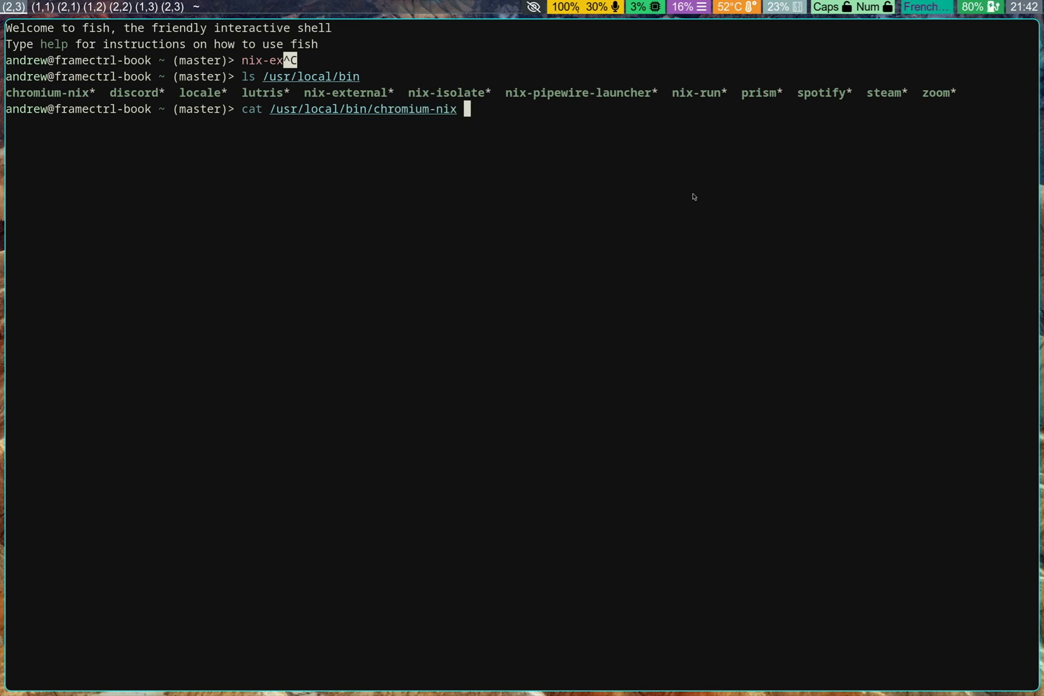
{"action": "key", "text": "Return"}
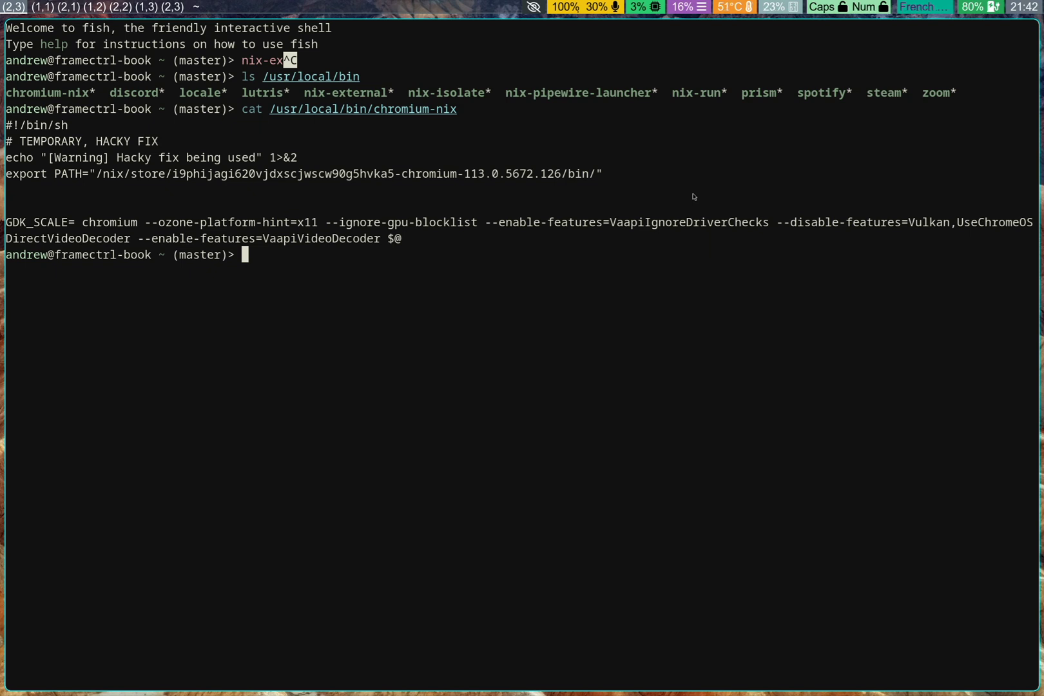
{"action": "key", "text": "Up"}
{"action": "key", "text": "BackSpace"}
{"action": "key", "text": "BackSpace"}
{"action": "key", "text": "BackSpace"}
{"action": "key", "text": "BackSpace"}
{"action": "key", "text": "BackSpace"}
{"action": "key", "text": "BackSpace"}
{"action": "key", "text": "BackSpace"}
{"action": "key", "text": "BackSpace"}
{"action": "key", "text": "BackSpace"}
{"action": "key", "text": "BackSpace"}
{"action": "key", "text": "BackSpace"}
{"action": "key", "text": "BackSpace"}
{"action": "type", "text": "discord"}
{"action": "key", "text": "Return"}
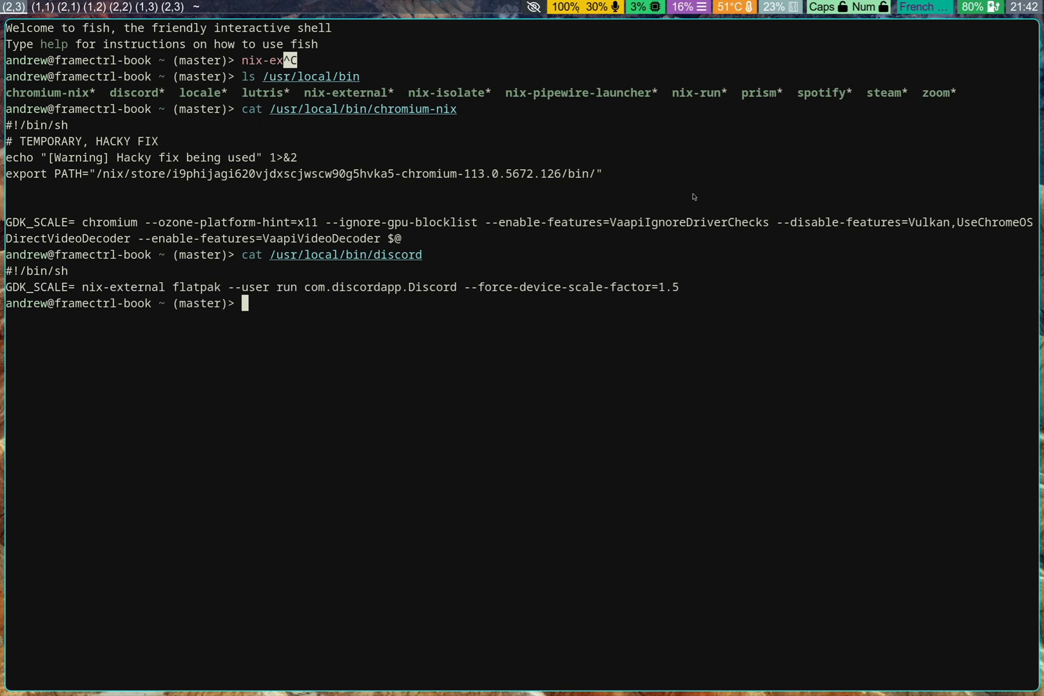
Print the nix-external wrapper script, then recall the cat command to edit its file name
{"action": "key", "text": "Up"}
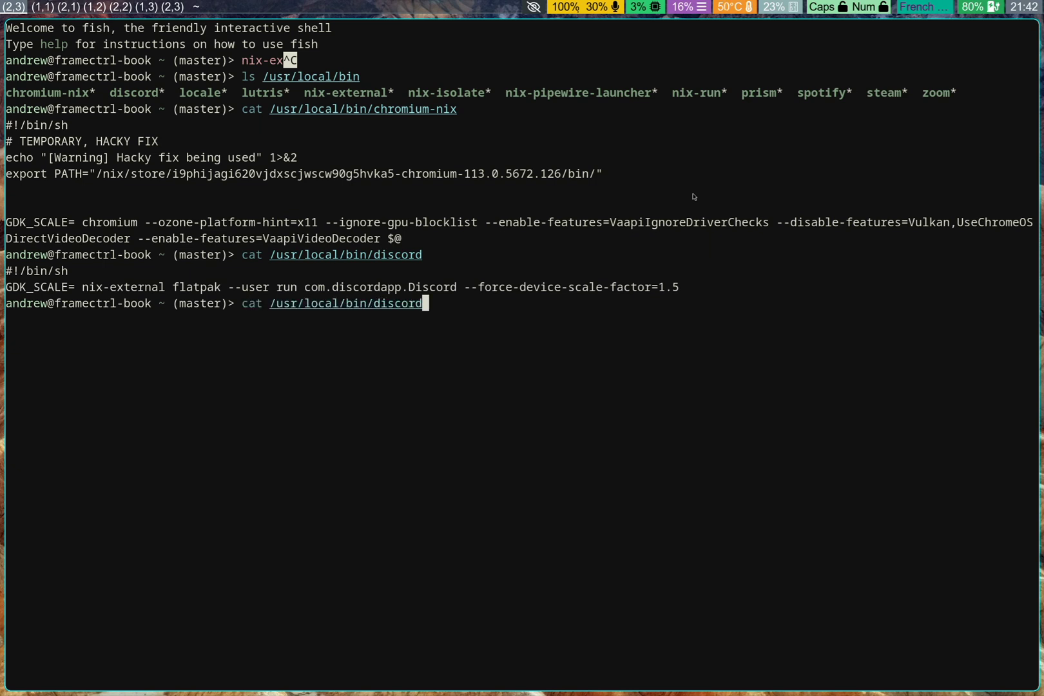
{"action": "key", "text": "BackSpace"}
{"action": "key", "text": "BackSpace"}
{"action": "key", "text": "BackSpace"}
{"action": "key", "text": "BackSpace"}
{"action": "key", "text": "BackSpace"}
{"action": "key", "text": "BackSpace"}
{"action": "key", "text": "BackSpace"}
{"action": "type", "text": "nix-external"}
{"action": "key", "text": "Return"}
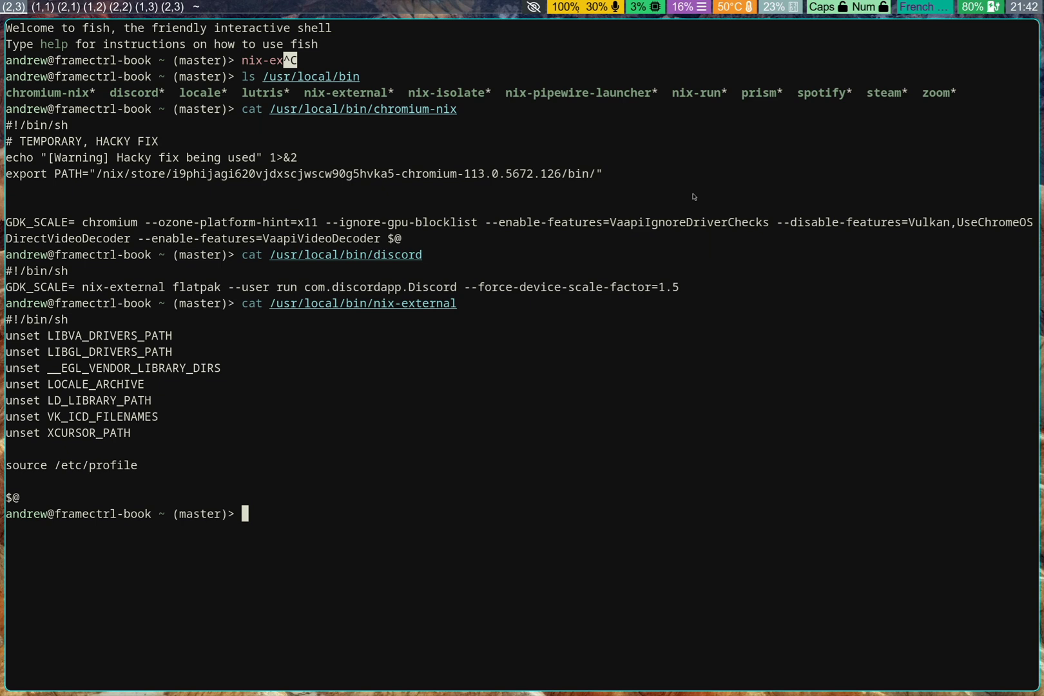
{"action": "key", "text": "Up"}
{"action": "key", "text": "BackSpace"}
{"action": "key", "text": "BackSpace"}
{"action": "key", "text": "BackSpace"}
{"action": "key", "text": "BackSpace"}
{"action": "key", "text": "BackSpace"}
{"action": "key", "text": "BackSpace"}
{"action": "key", "text": "BackSpace"}
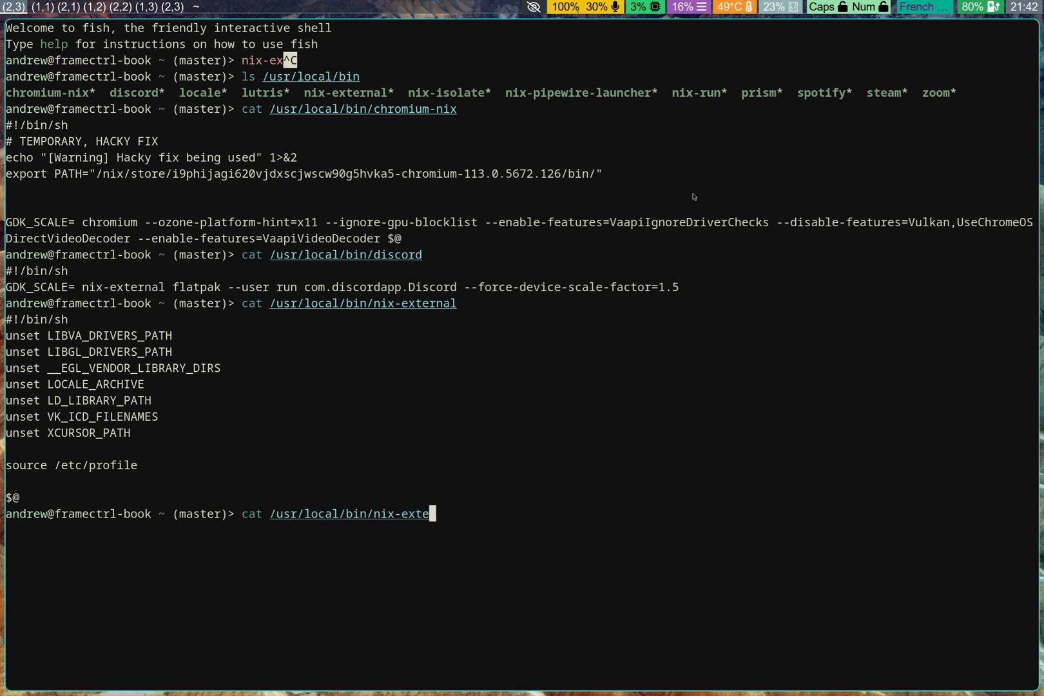
{"action": "key", "text": "BackSpace"}
Print the nix-run script and highlight its mesa.drivers export lines
{"action": "type", "text": "run"}
{"action": "key", "text": "Return"}
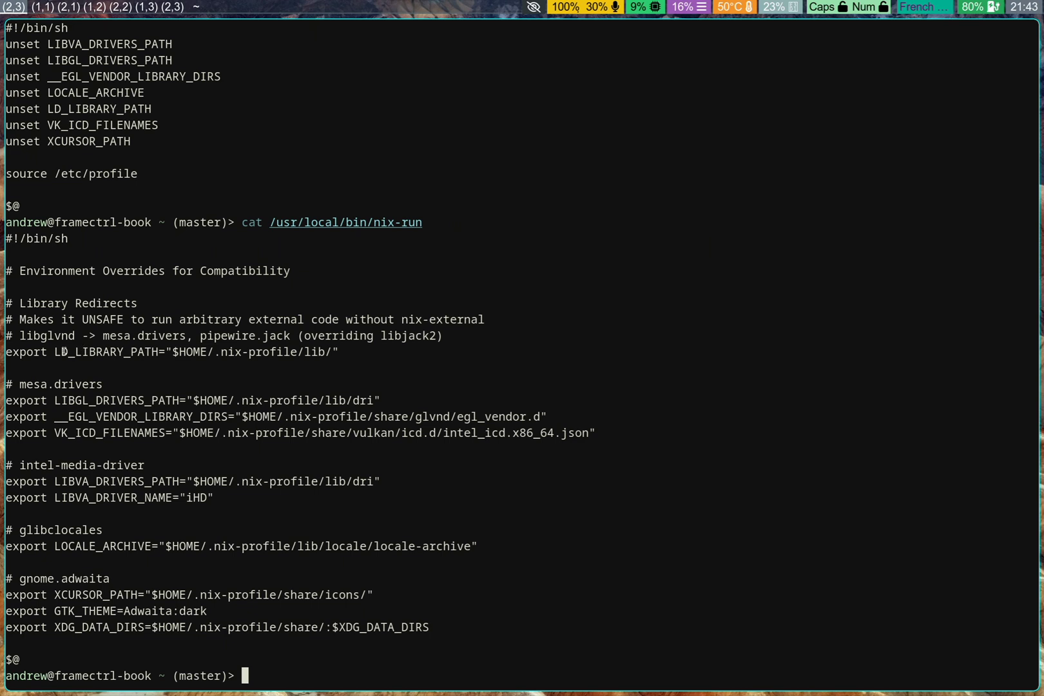
{"action": "left_click_drag", "start_coordinate": [55, 400], "coordinate": [333, 446]}
{"action": "left_click", "coordinate": [334, 445]}
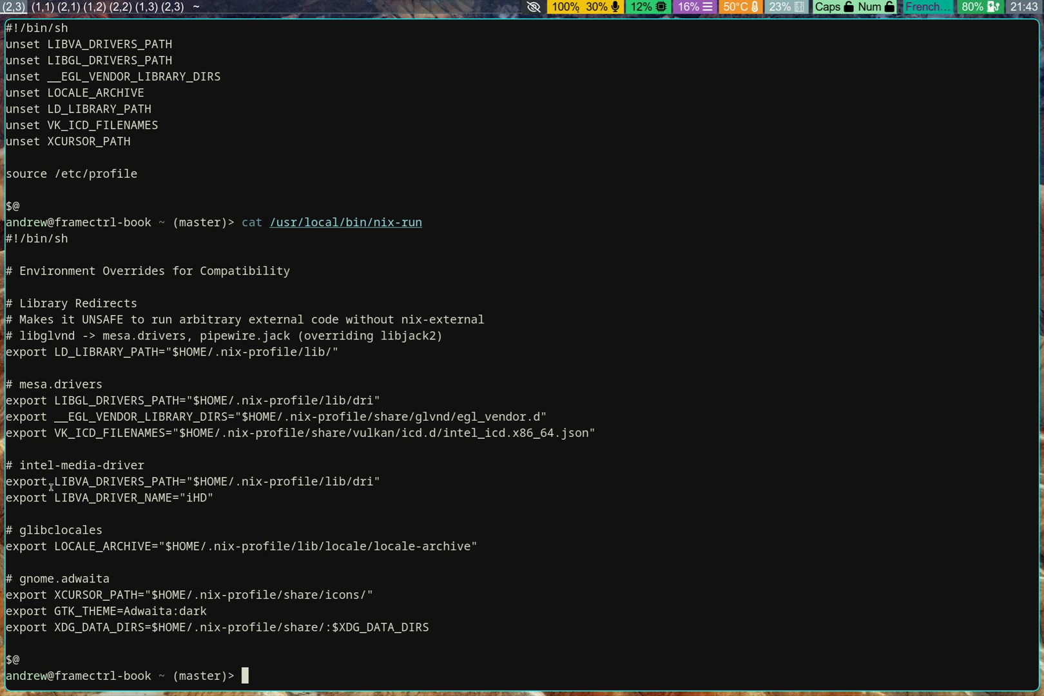
Highlight the intel-media-driver, mesa.drivers and gnome.adwaita export blocks in turn
{"action": "left_click_drag", "start_coordinate": [8, 482], "coordinate": [238, 498]}
{"action": "left_click", "coordinate": [240, 498]}
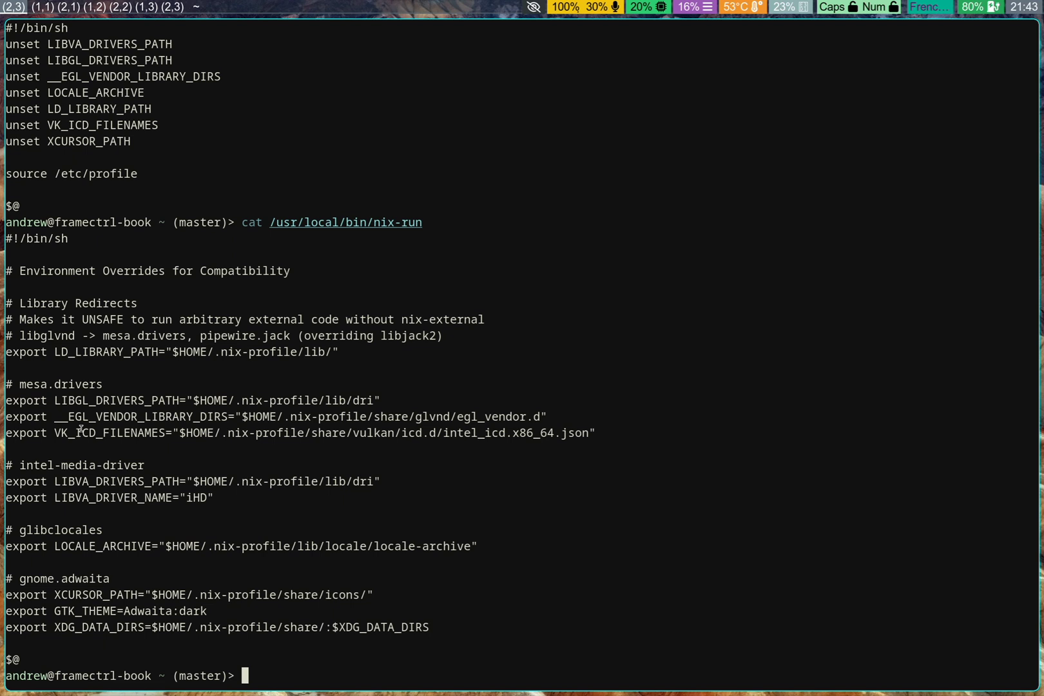
{"action": "left_click_drag", "start_coordinate": [57, 398], "coordinate": [653, 432]}
{"action": "left_click", "coordinate": [654, 433]}
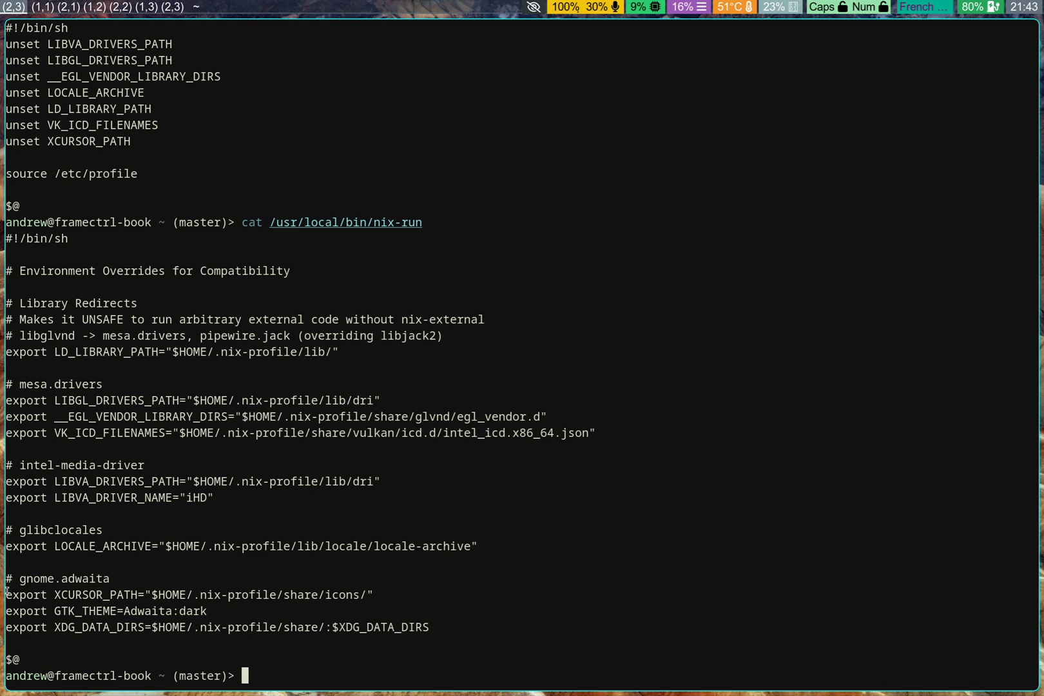
{"action": "left_click_drag", "start_coordinate": [8, 594], "coordinate": [442, 625]}
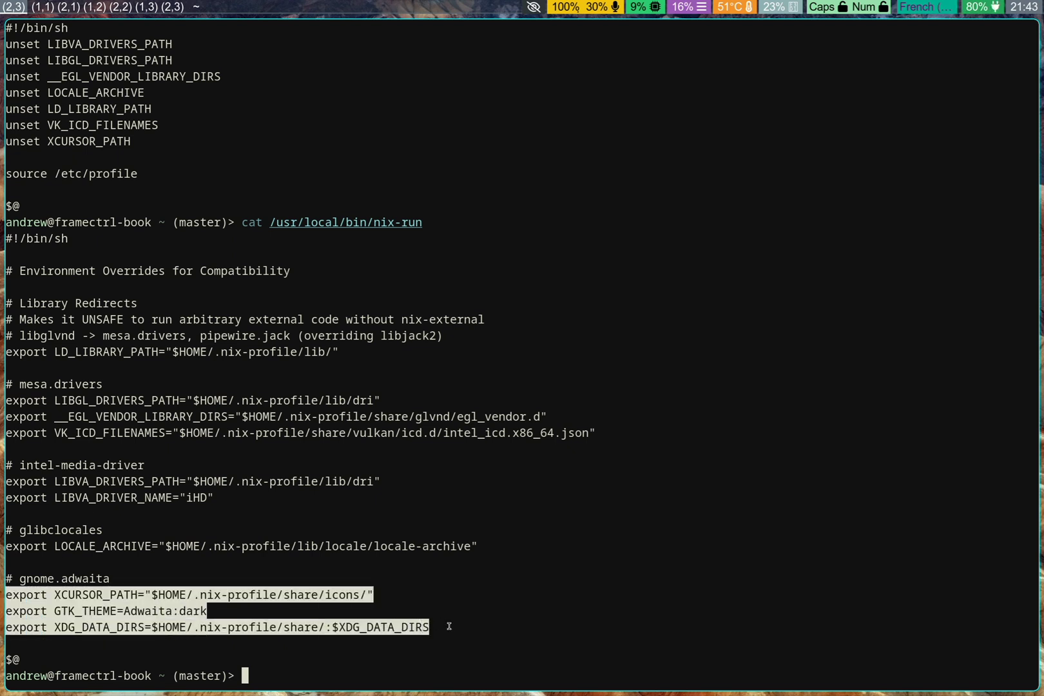
{"action": "left_click", "coordinate": [451, 626]}
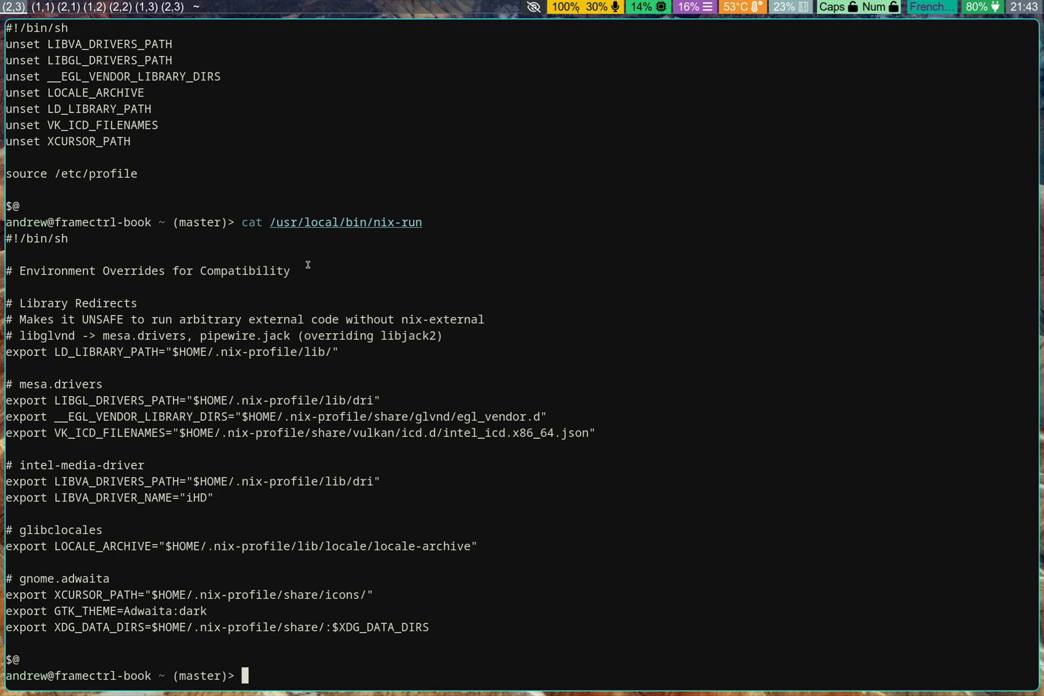
{"action": "key", "text": "super+d"}
Launch Firefox via 'nix-external firefox' from the launcher, then close it with Ctrl+Q
{"action": "type", "text": "helvum"}
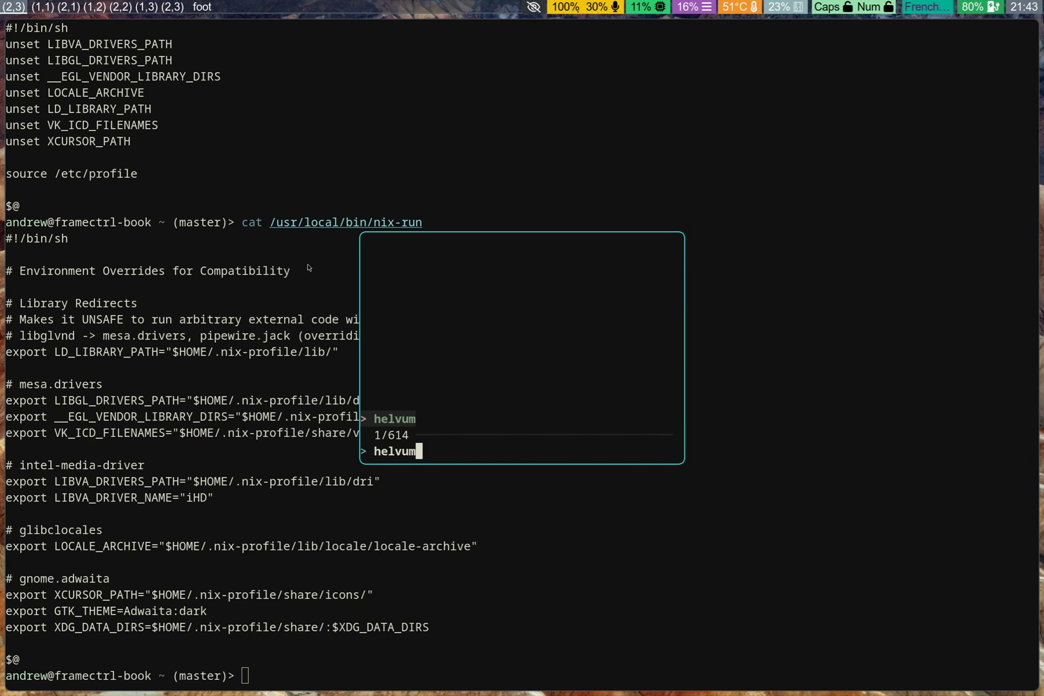
{"action": "key", "text": "BackSpace"}
{"action": "key", "text": "BackSpace"}
{"action": "key", "text": "BackSpace"}
{"action": "key", "text": "BackSpace"}
{"action": "key", "text": "BackSpace"}
{"action": "key", "text": "BackSpace"}
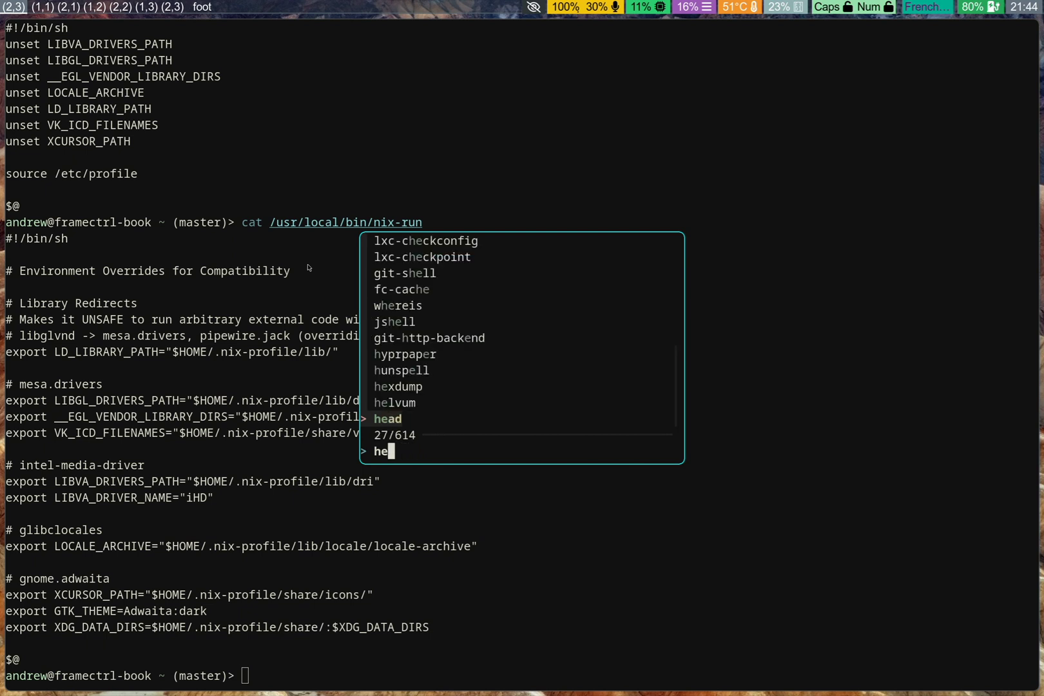
{"action": "type", "text": "nix-external "}
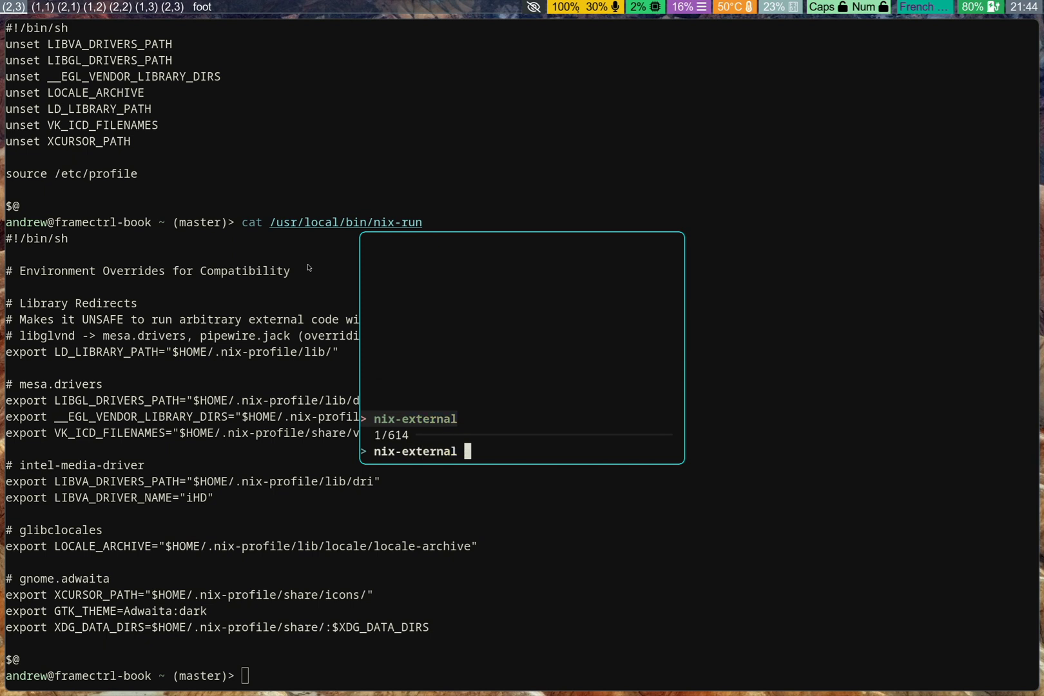
{"action": "type", "text": "firefox"}
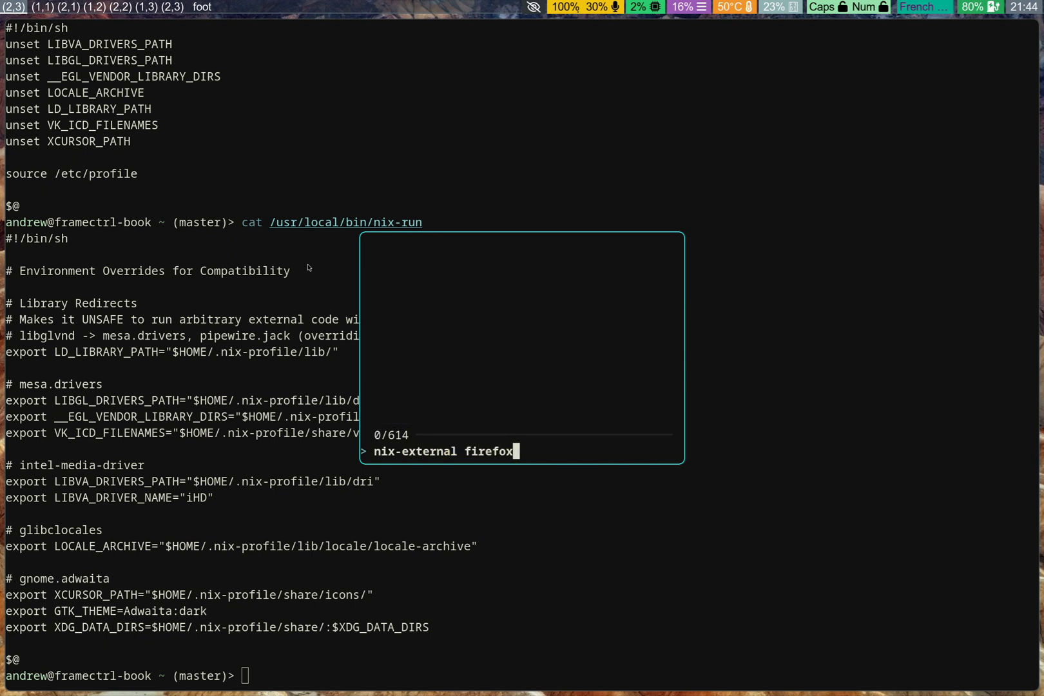
{"action": "key", "text": "Return"}
{"action": "key", "text": "ctrl+q"}
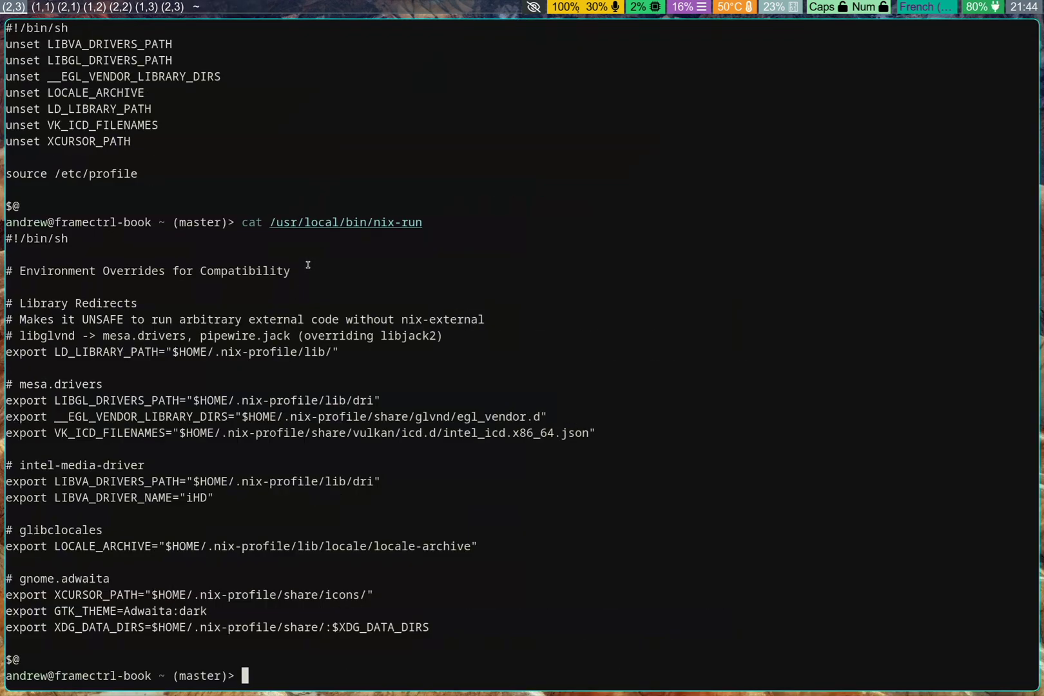
Run the 'nix-external firefox' launcher entry again
{"action": "key", "text": "super+d"}
{"action": "type", "text": "n"}
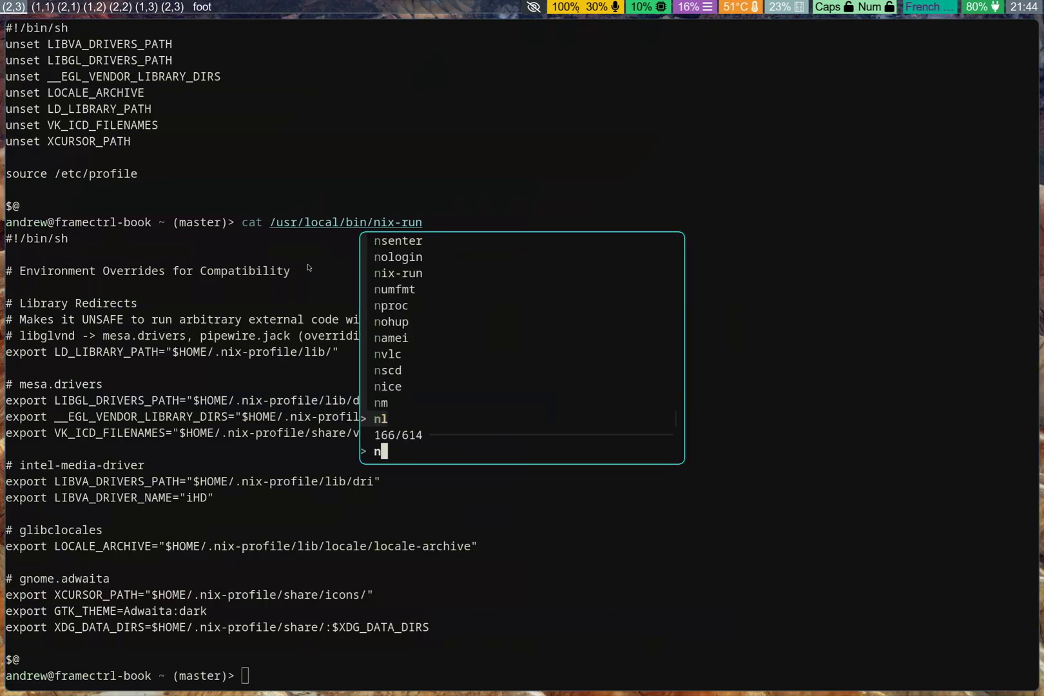
{"action": "type", "text": "ix-external "}
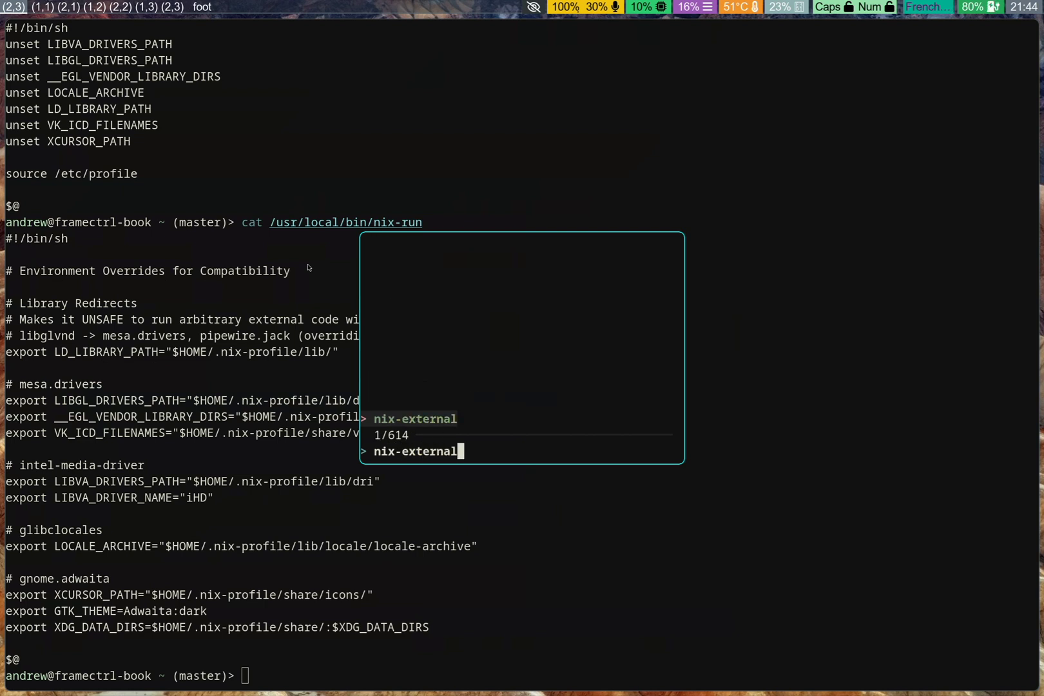
{"action": "type", "text": "firefox"}
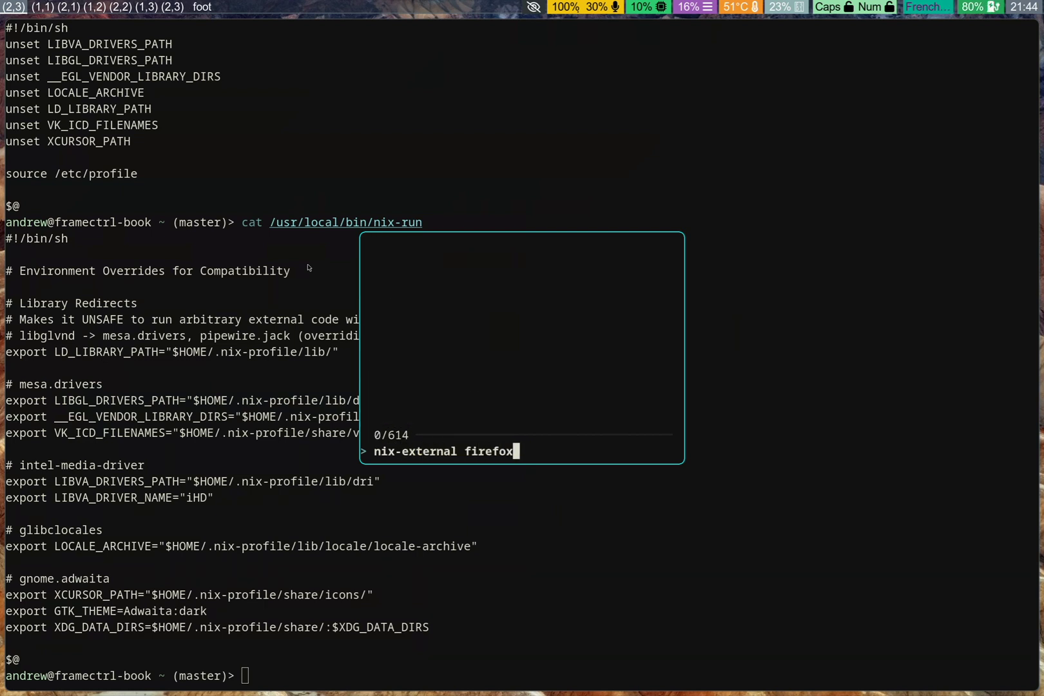
{"action": "key", "text": "Return"}
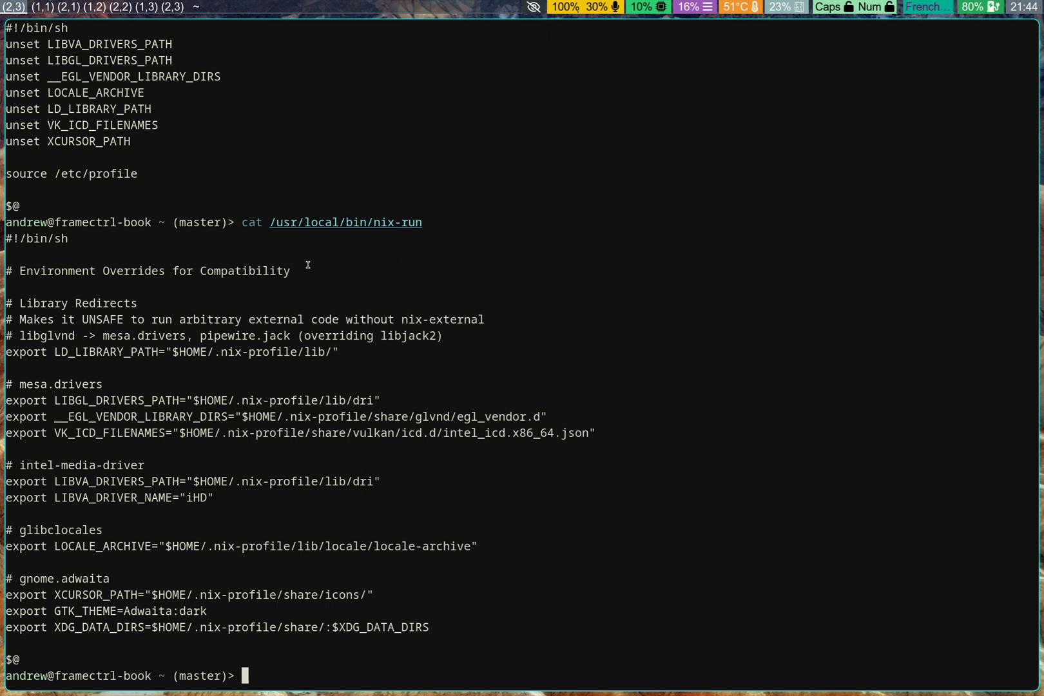
Search the launcher for 'steam', dismiss it, and enter 'clear' at the prompt
{"action": "key", "text": "super+d"}
{"action": "type", "text": "steam"}
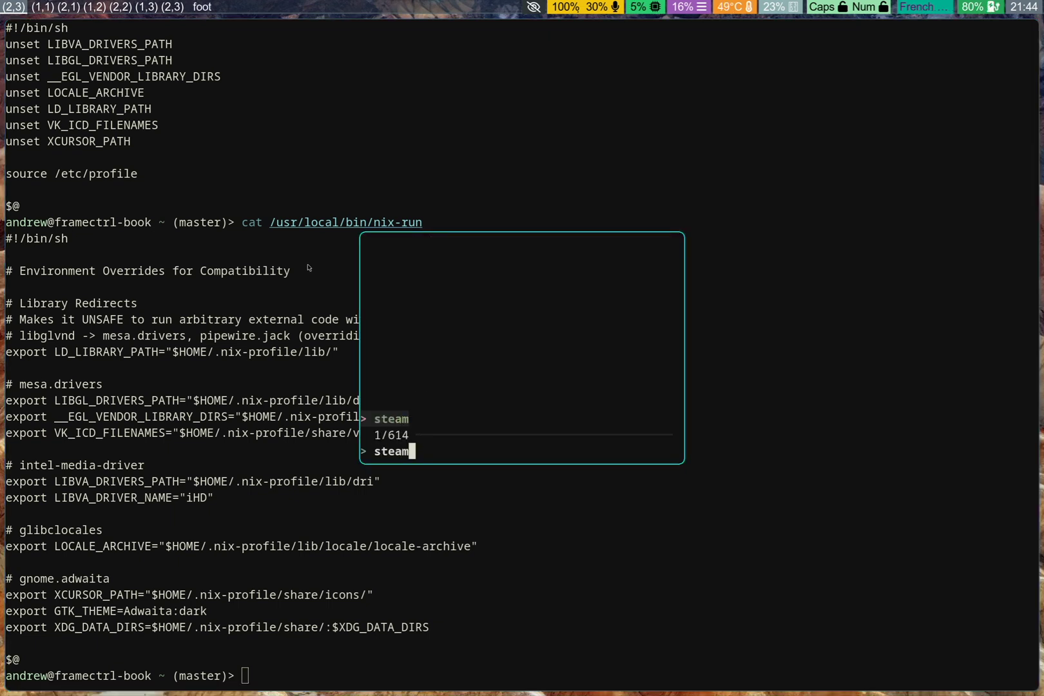
{"action": "key", "text": "Return"}
{"action": "type", "text": "clear"}
{"action": "key", "text": "Return"}
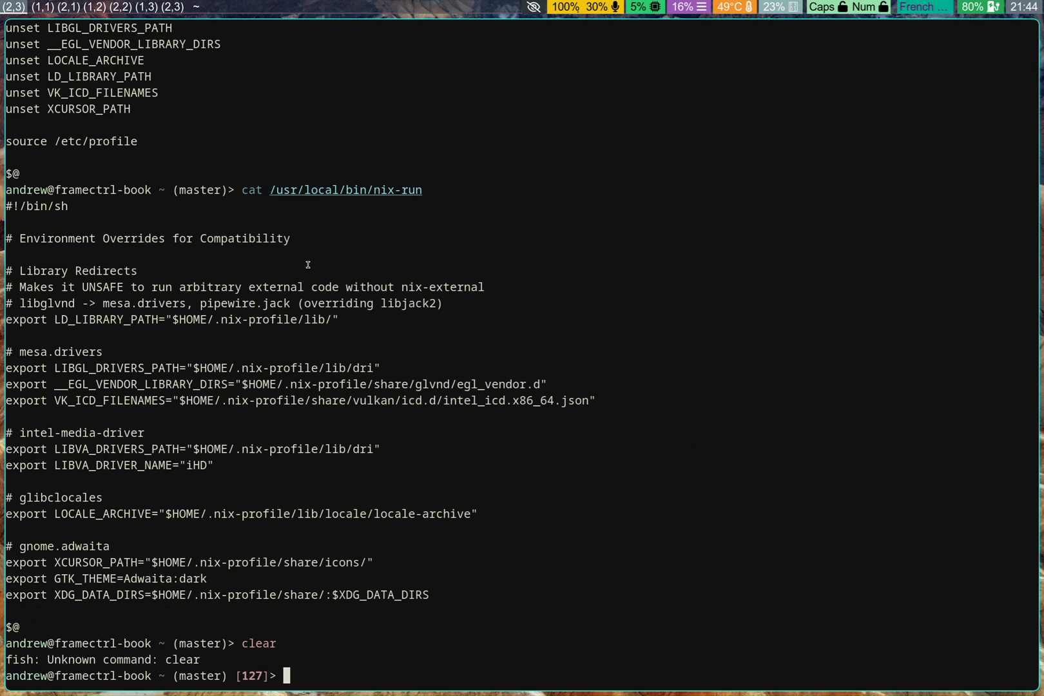
Check the version with 'foot --version' in a throwaway terminal, then exit it
{"action": "type", "text": "nix-external"}
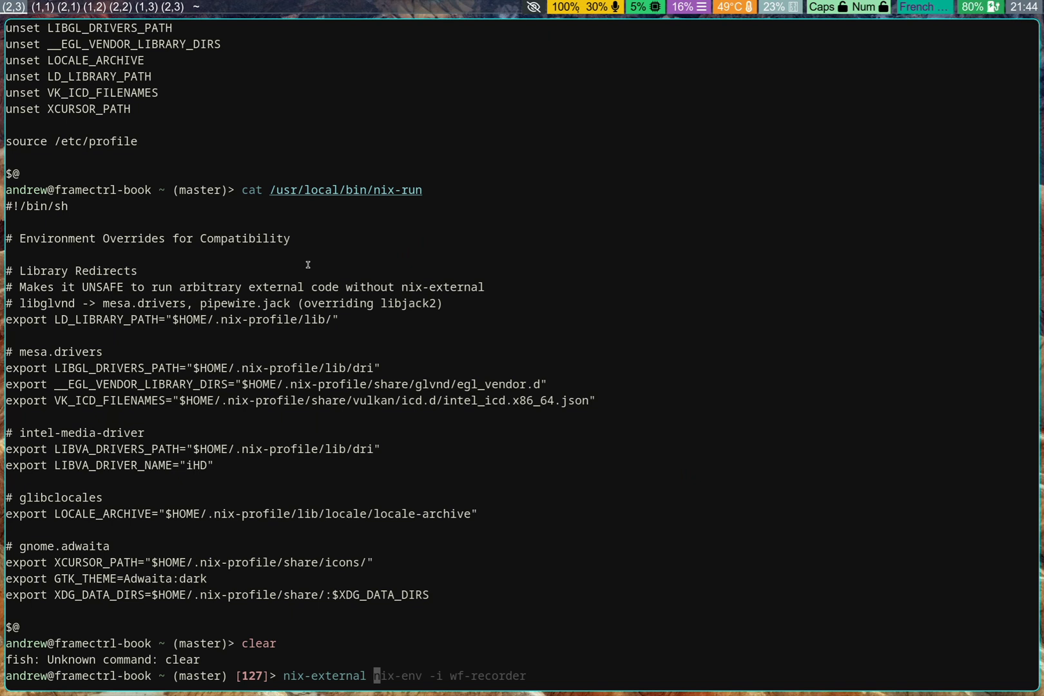
{"action": "key", "text": "super+Return"}
{"action": "type", "text": "foot"}
{"action": "key", "text": "Right"}
{"action": "key", "text": "Return"}
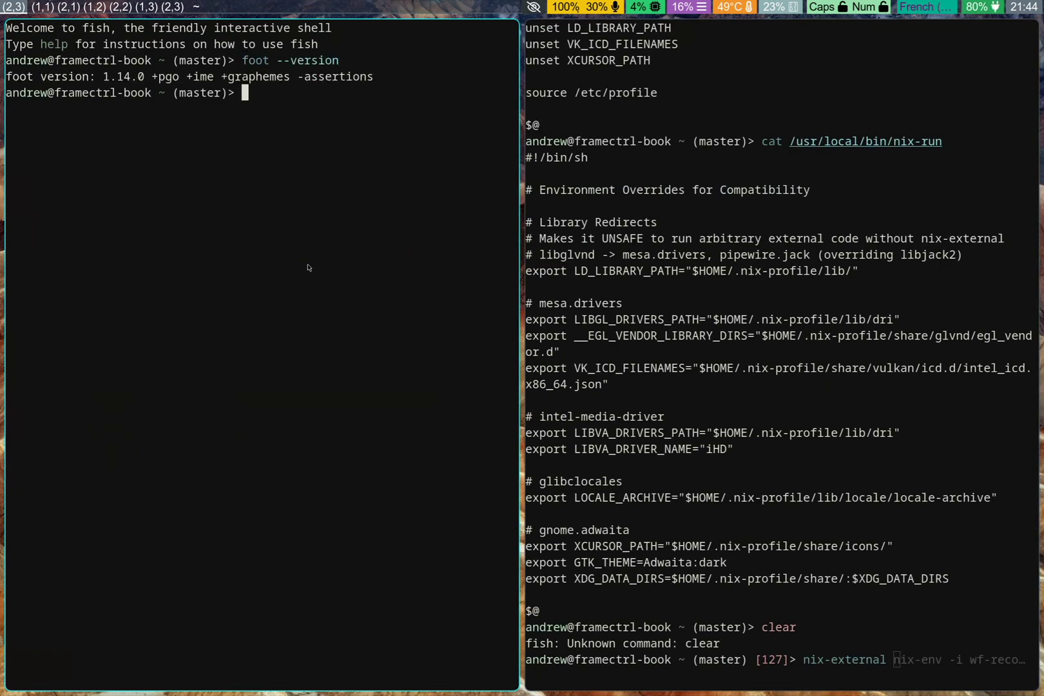
{"action": "type", "text": "exit"}
{"action": "key", "text": "Return"}
Run 'nix-external nix-env -i inkscape' to install Inkscape through Nix
{"action": "key", "text": "ctrl+c"}
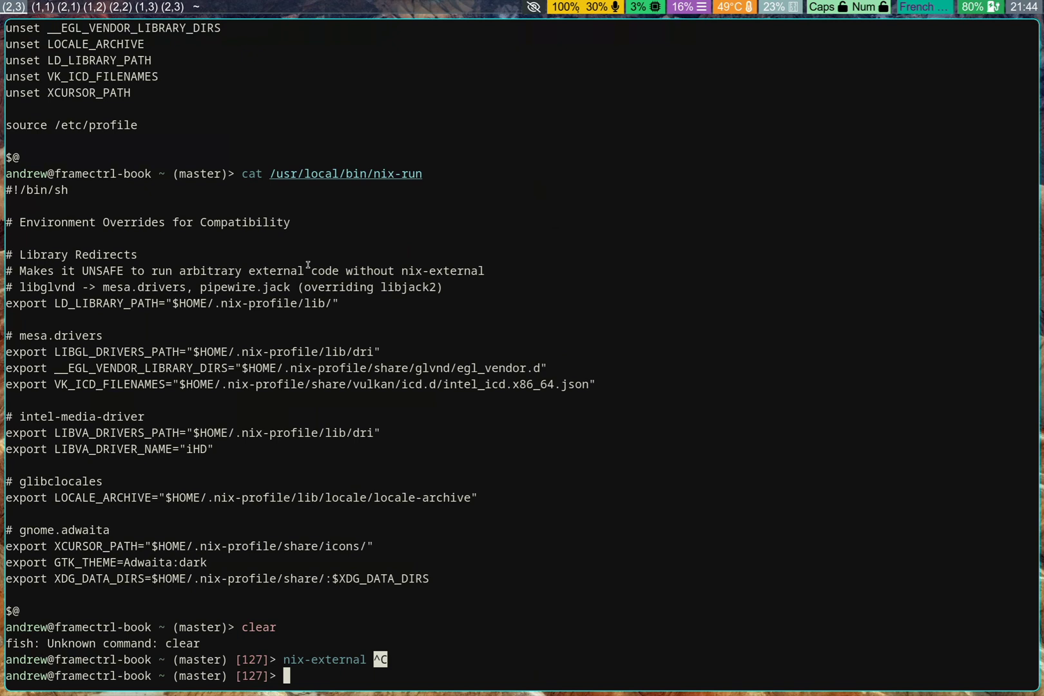
{"action": "type", "text": "nix-"}
{"action": "key", "text": "BackSpace"}
{"action": "key", "text": "BackSpace"}
{"action": "type", "text": "ternal nix-env -i"}
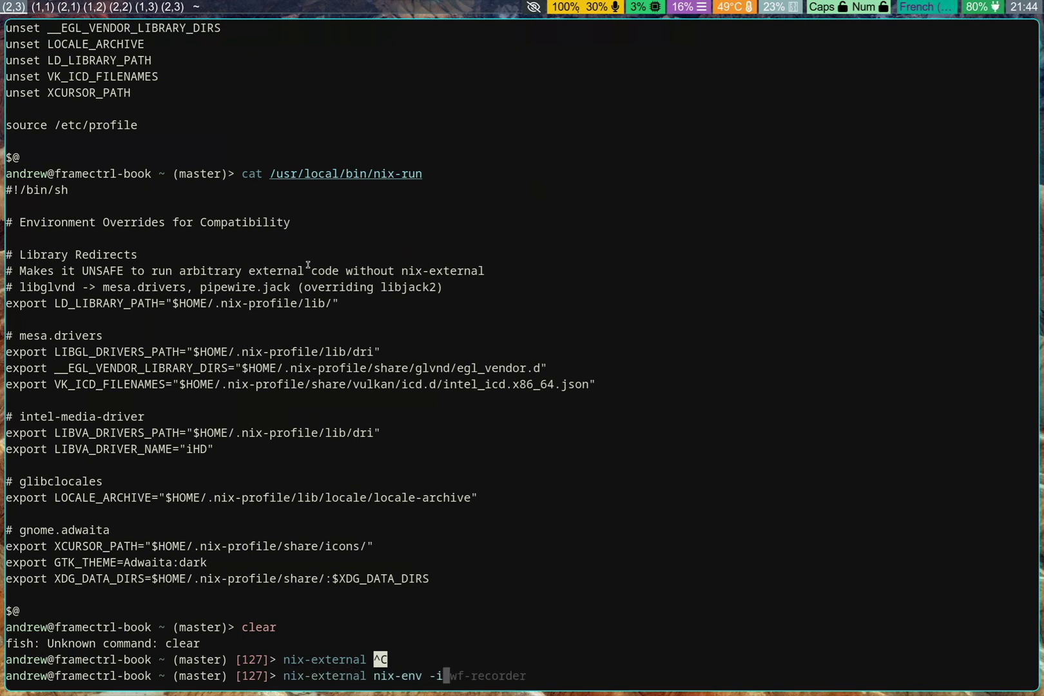
{"action": "type", "text": " inkscape"}
{"action": "key", "text": "Return"}
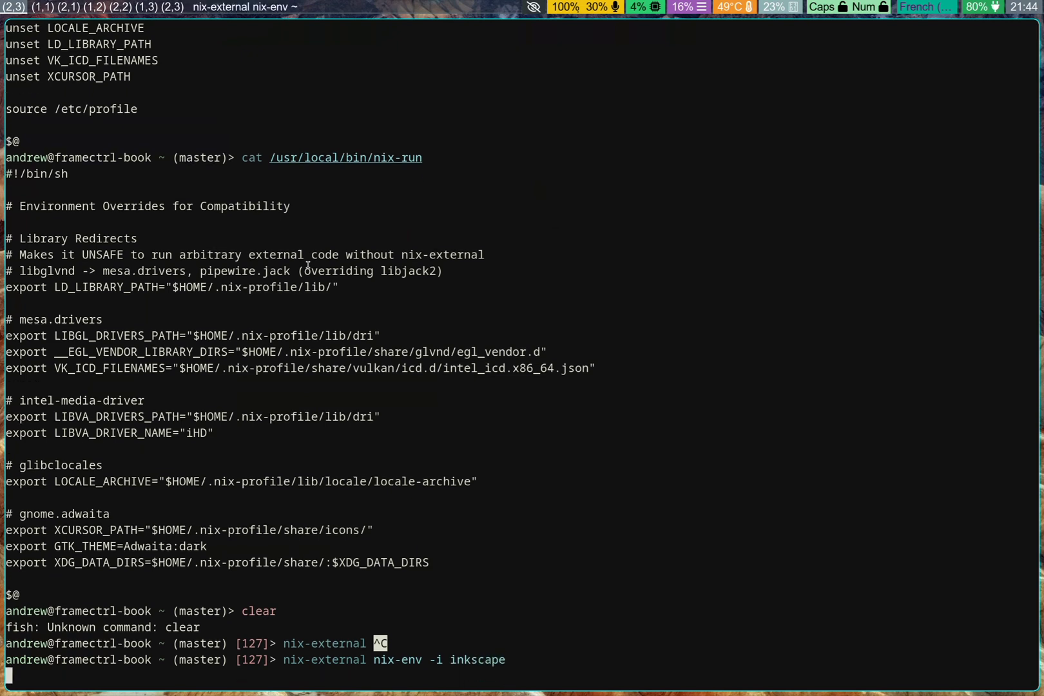
{"action": "key", "text": "super+Return"}
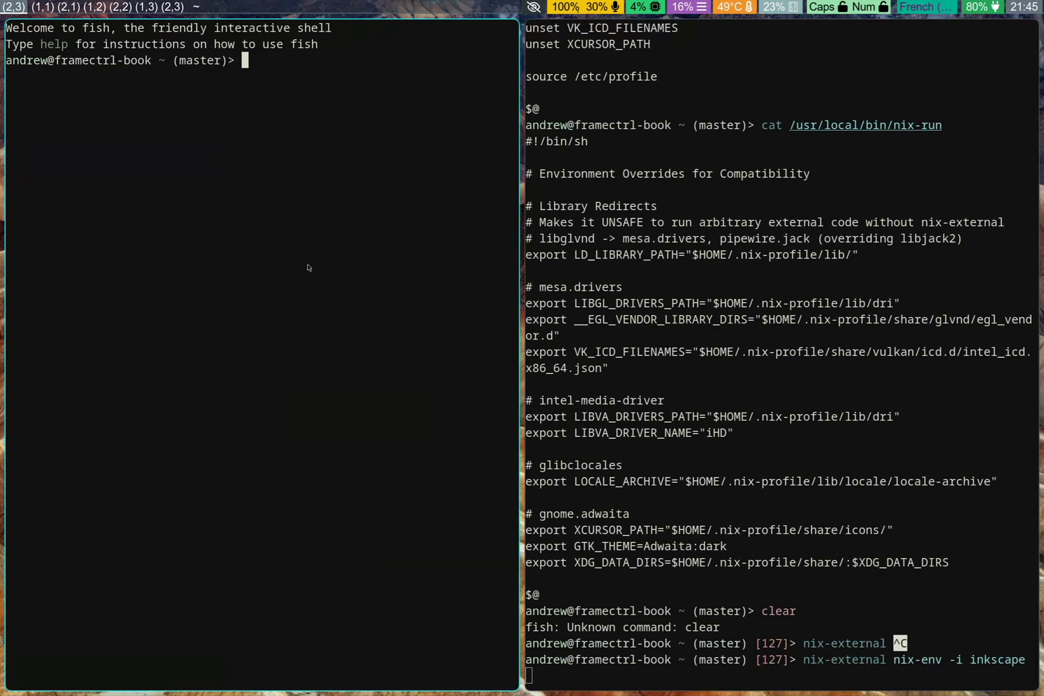
Become root with 'nix-external su -', entering the root password
{"action": "type", "text": "nix-externa"}
{"action": "key", "text": "BackSpace"}
{"action": "key", "text": "BackSpace"}
{"action": "type", "text": "nal su -"}
{"action": "key", "text": "Return"}
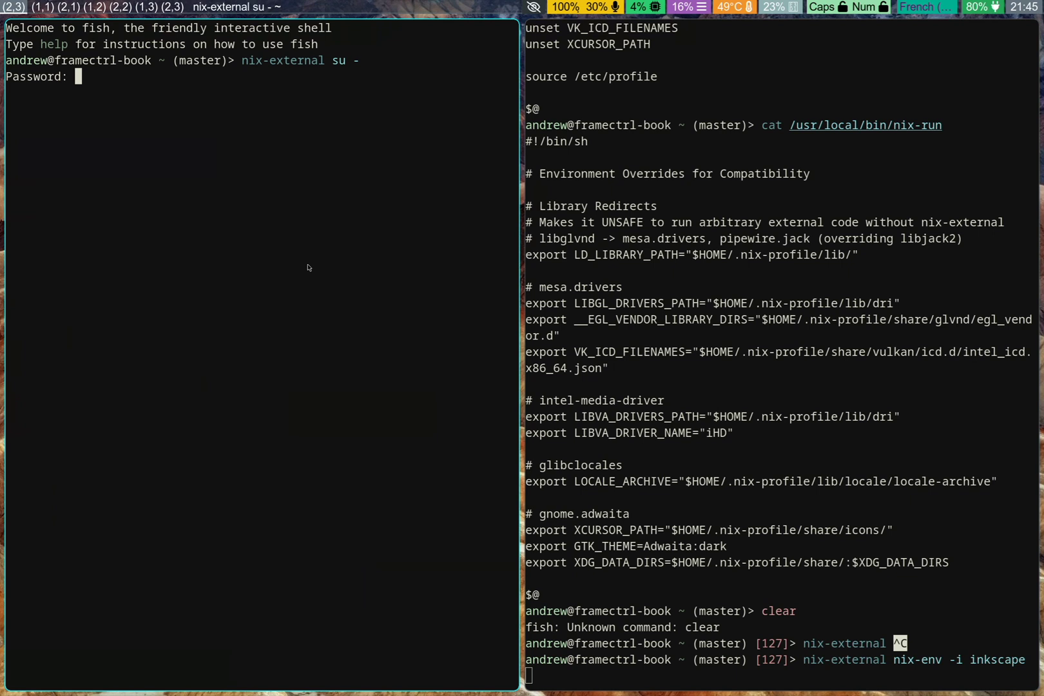
{"action": "key", "text": "Return"}
List root's home and show /bin/bash's musl libraries with 'ldd /bin/bash'
{"action": "type", "text": "ls"}
{"action": "key", "text": "Return"}
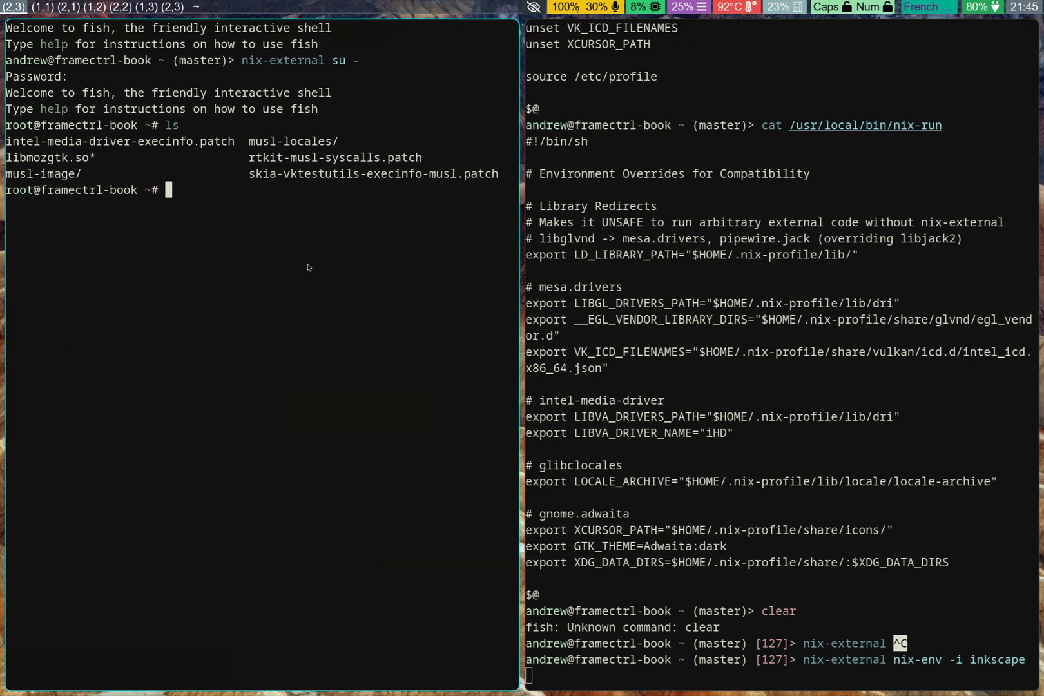
{"action": "type", "text": "ldd /bi"}
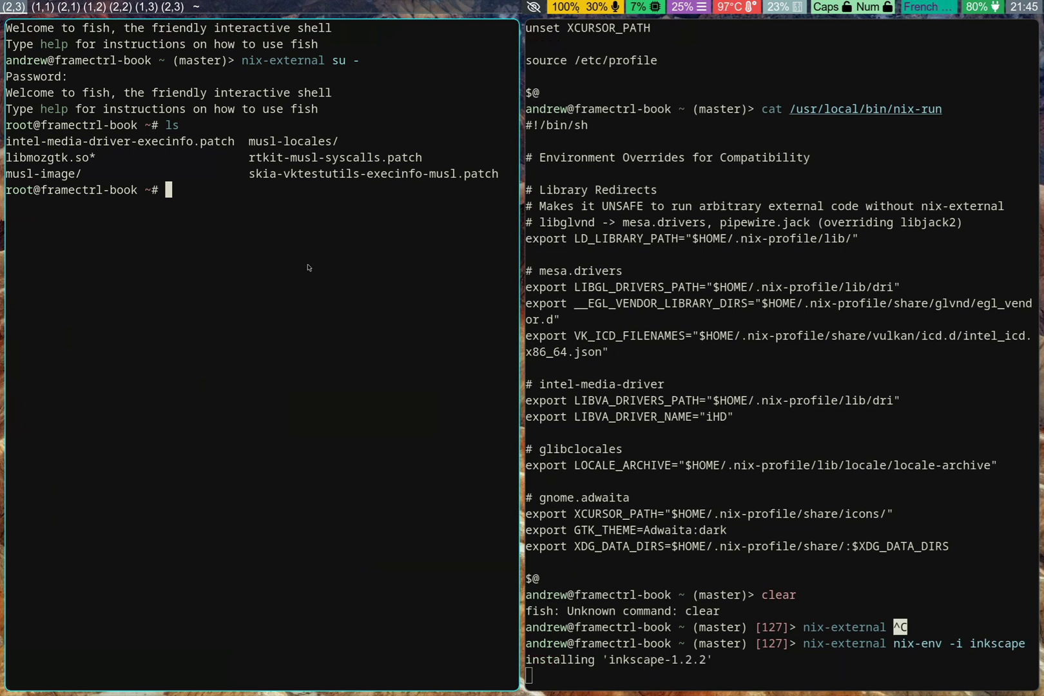
{"action": "type", "text": "n/bash"}
{"action": "key", "text": "Return"}
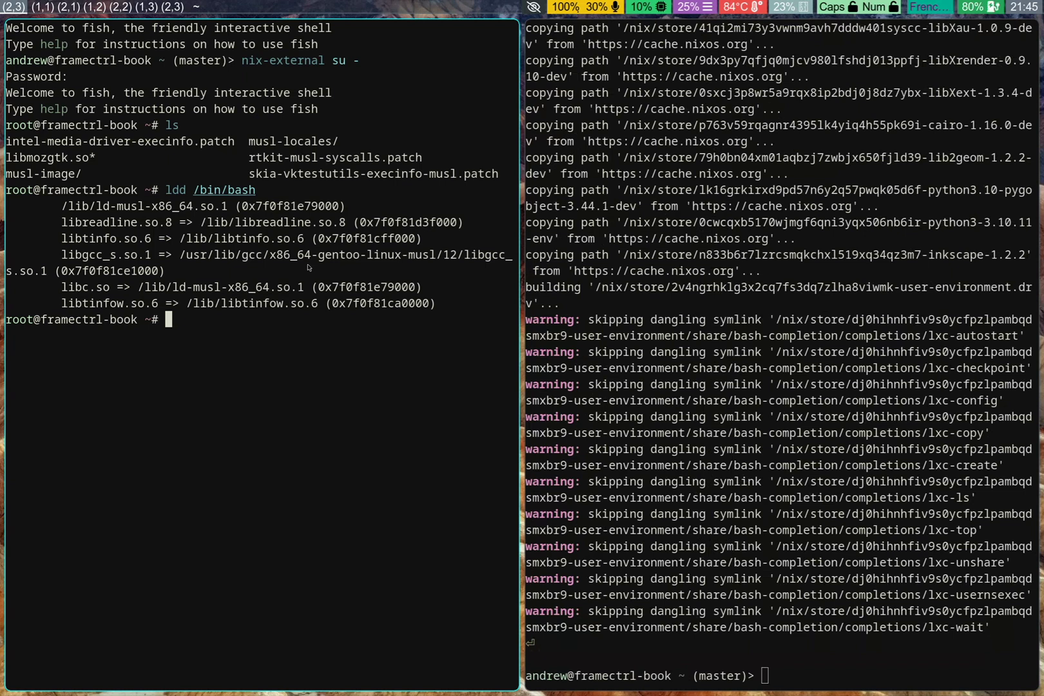
Run 'inkscape' from the terminal and close its welcome dialog
{"action": "key", "text": "super+d"}
{"action": "type", "text": "inksc"}
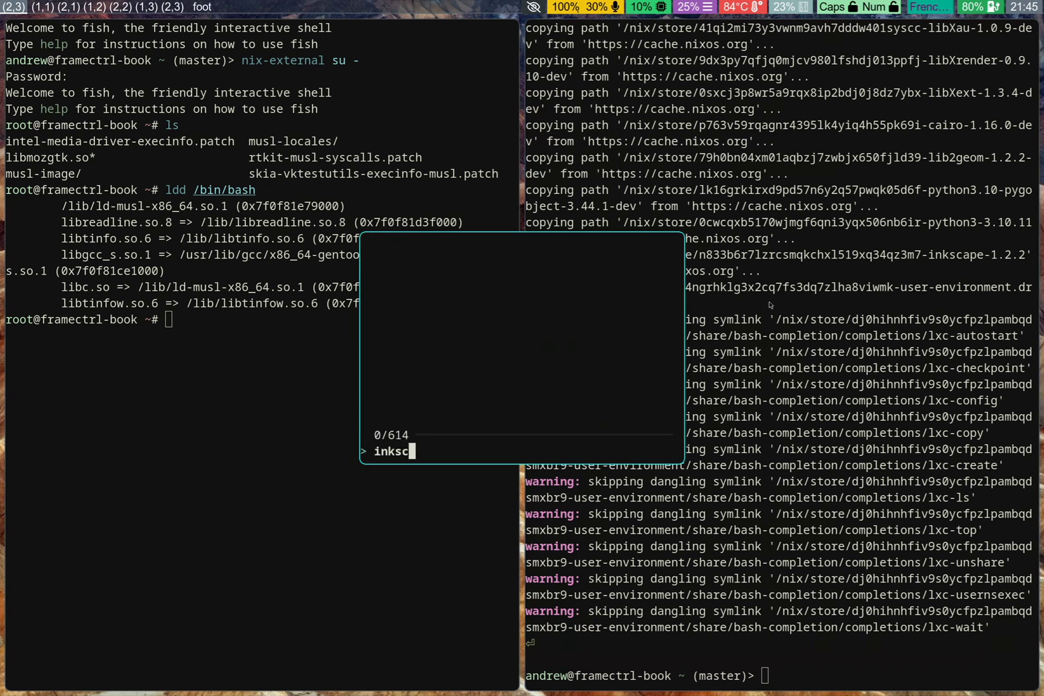
{"action": "key", "text": "Escape"}
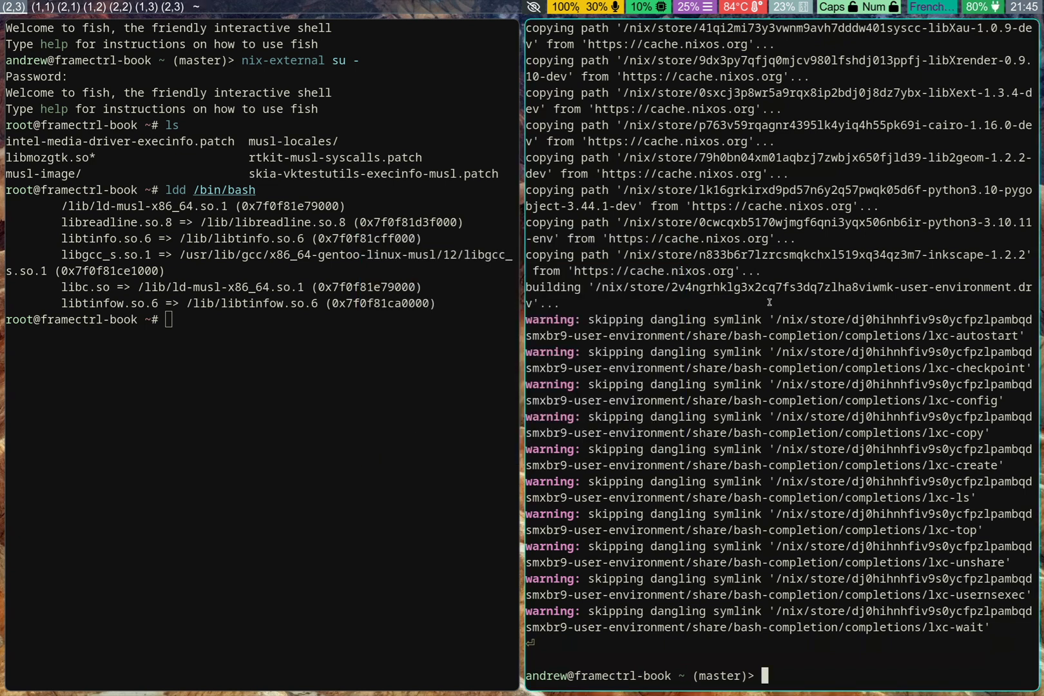
{"action": "type", "text": "inkscape"}
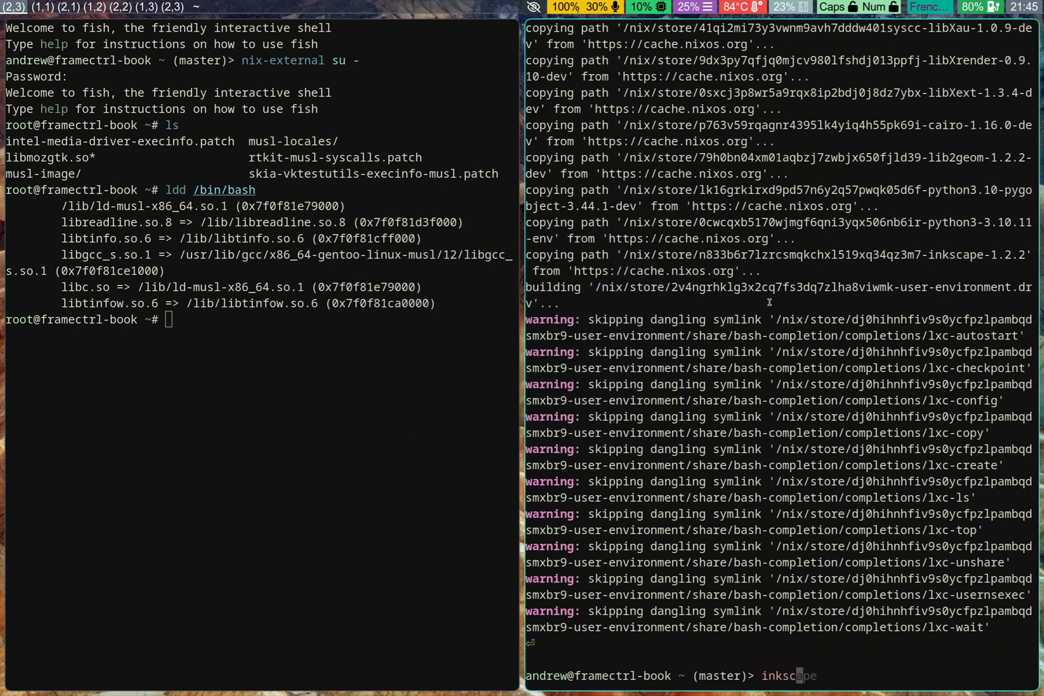
{"action": "key", "text": "Return"}
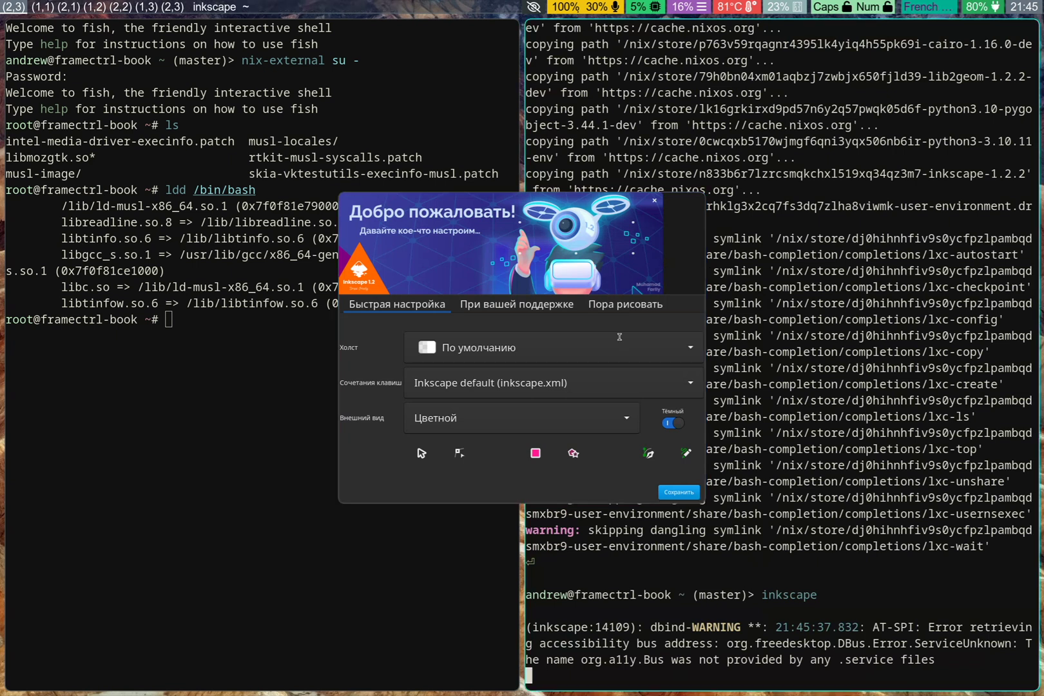
{"action": "key", "text": "Escape"}
Search the launcher for 'inkscape', finding no entry, and close it
{"action": "key", "text": "super+d"}
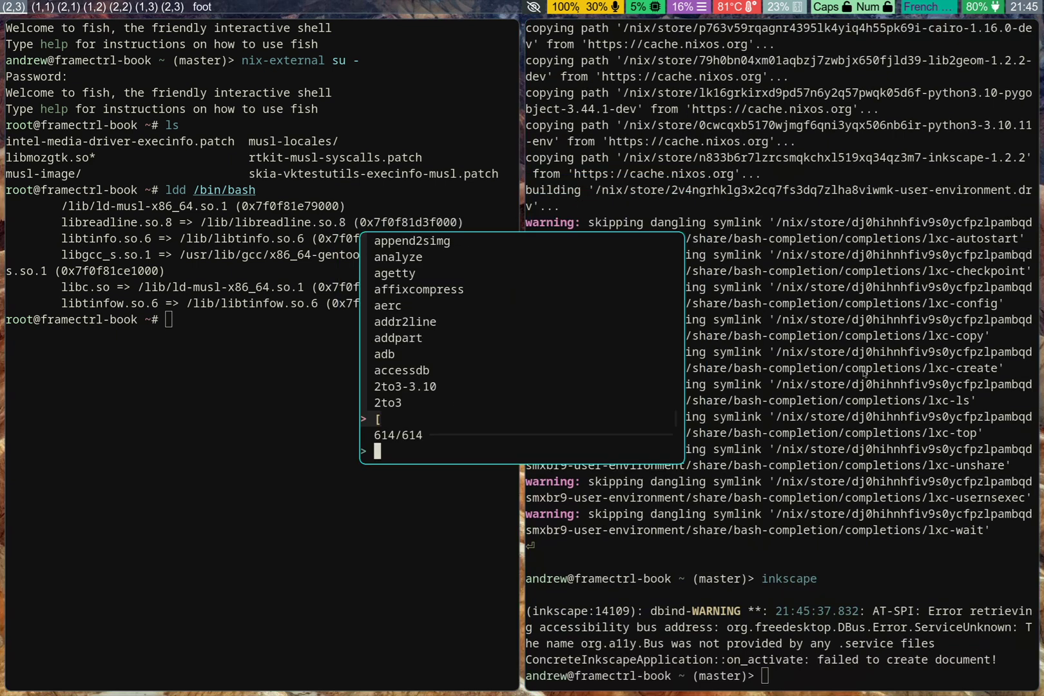
{"action": "type", "text": "inkscape"}
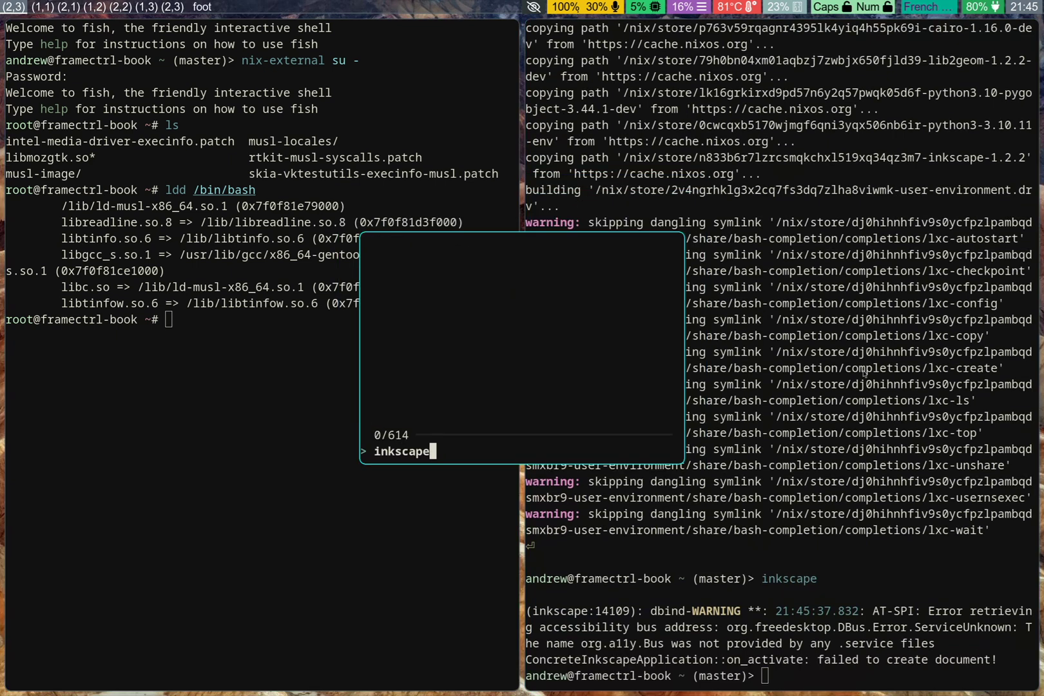
{"action": "key", "text": "Return"}
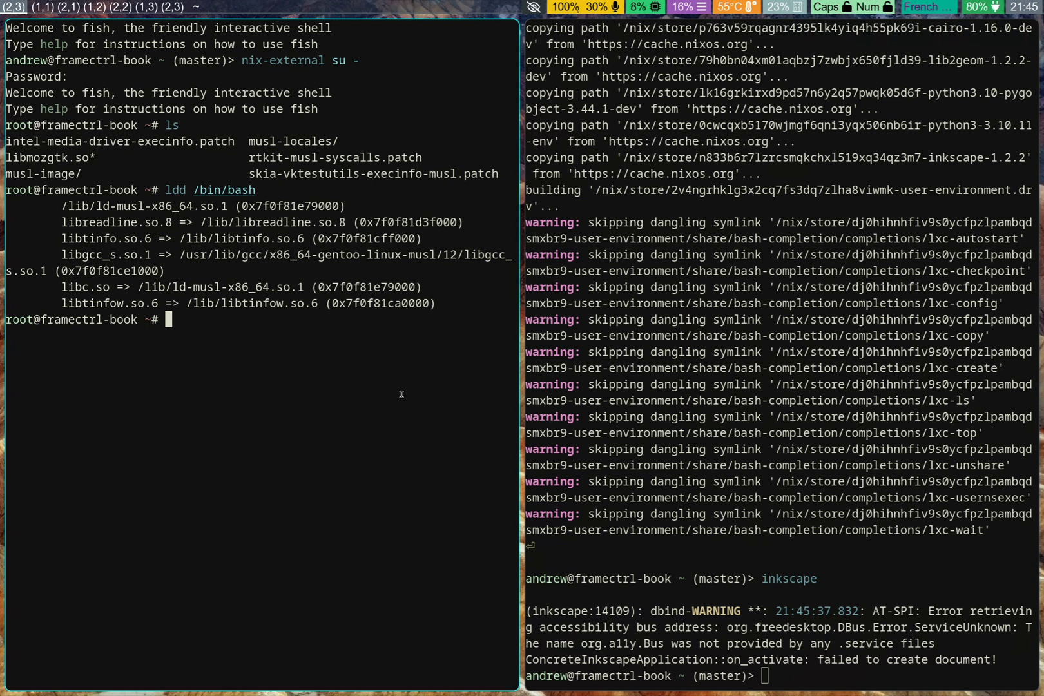
Search with 'eix nix', then run 'eix sys-apps/nix' showing nix 2.15.1 installed
{"action": "type", "text": "eix nix"}
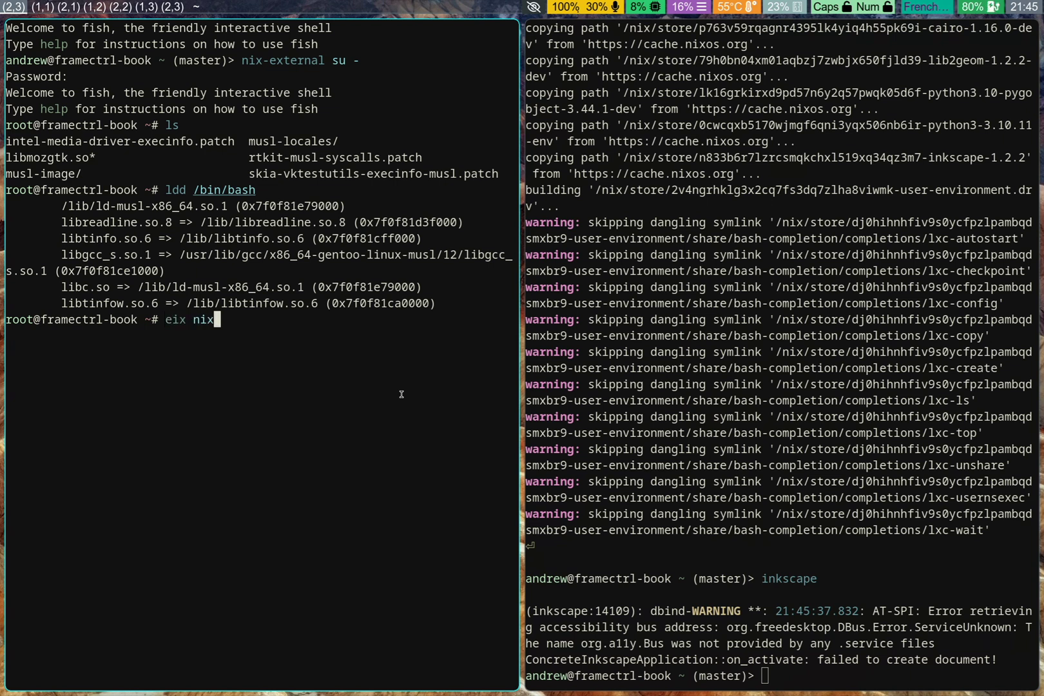
{"action": "key", "text": "Return"}
{"action": "scroll", "coordinate": [352, 475], "scroll_direction": "up", "scroll_amount": 20}
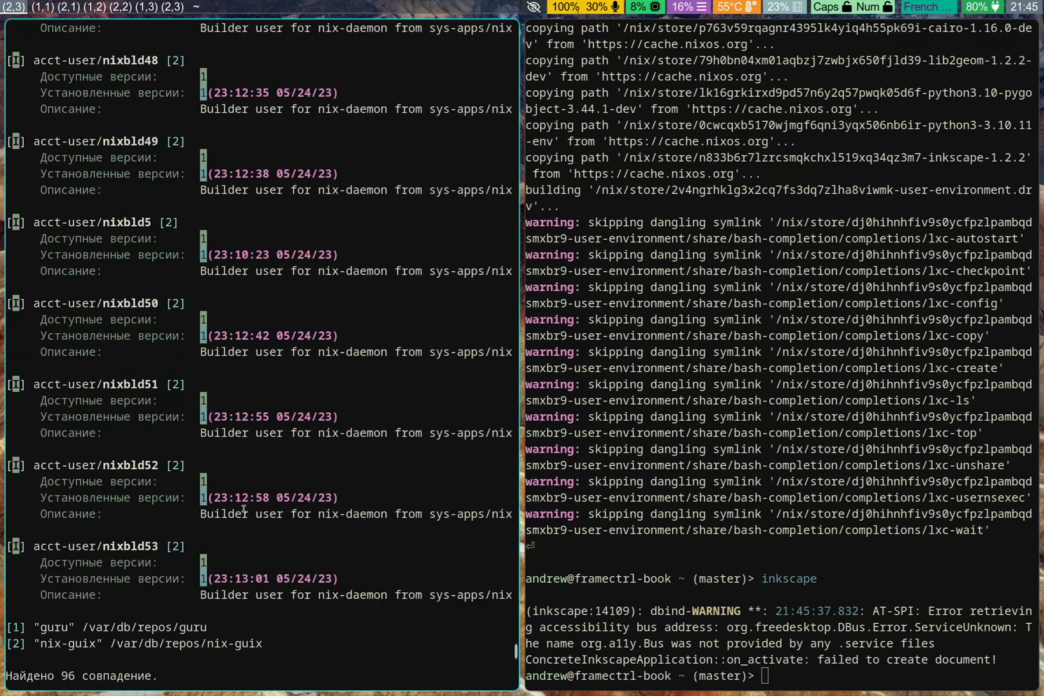
{"action": "scroll", "coordinate": [233, 513], "scroll_direction": "up", "scroll_amount": 20}
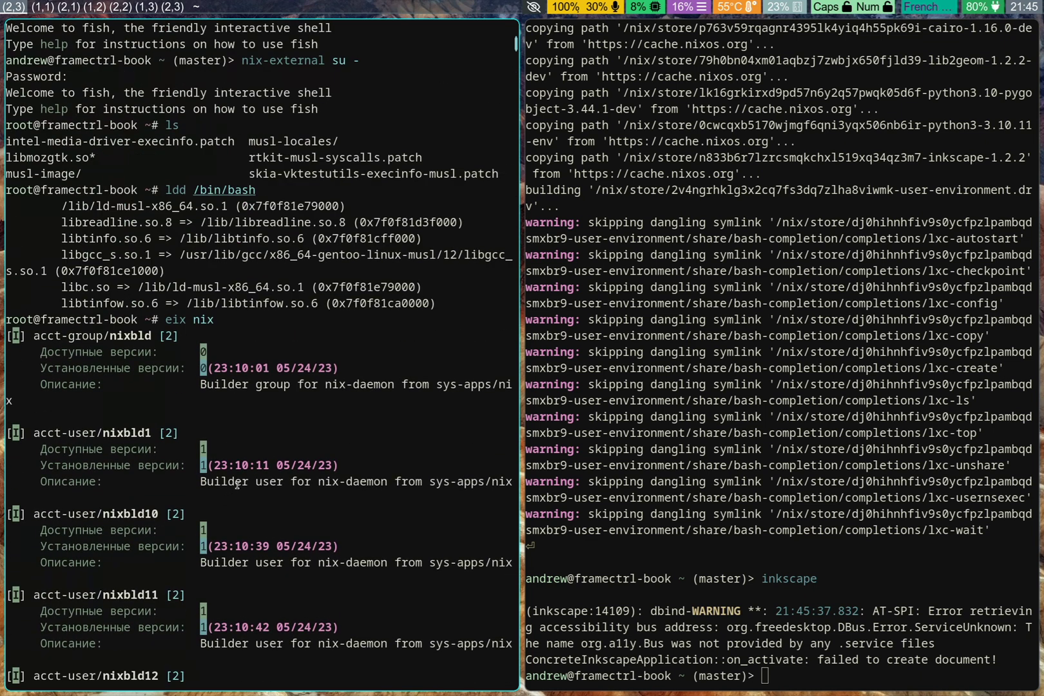
{"action": "scroll", "coordinate": [412, 490], "scroll_direction": "down", "scroll_amount": 20}
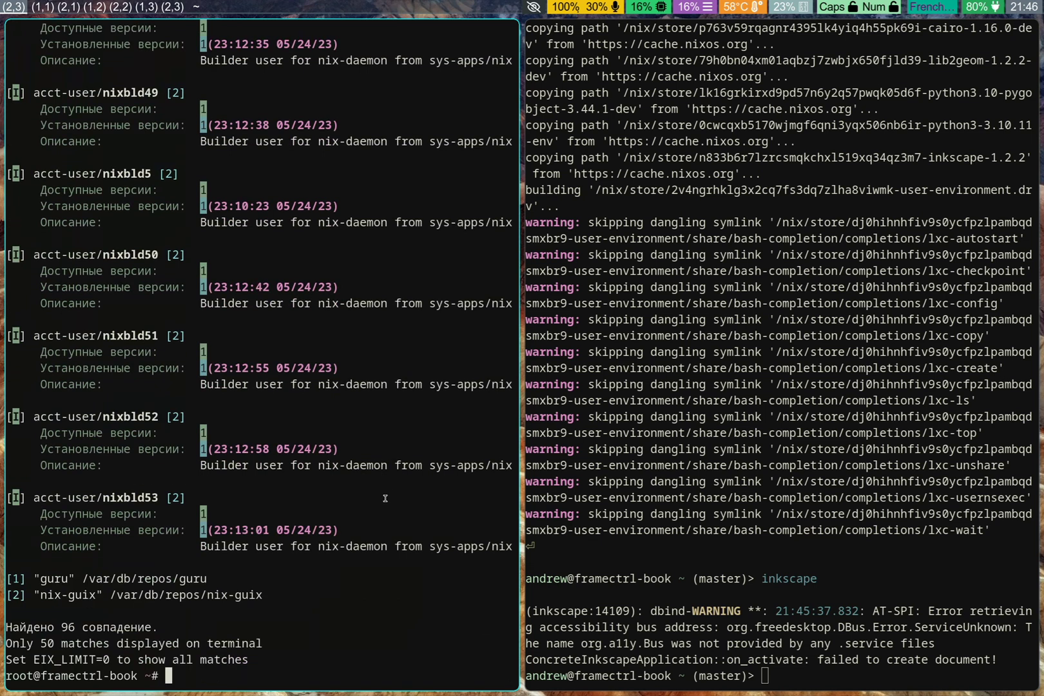
{"action": "type", "text": "eix "}
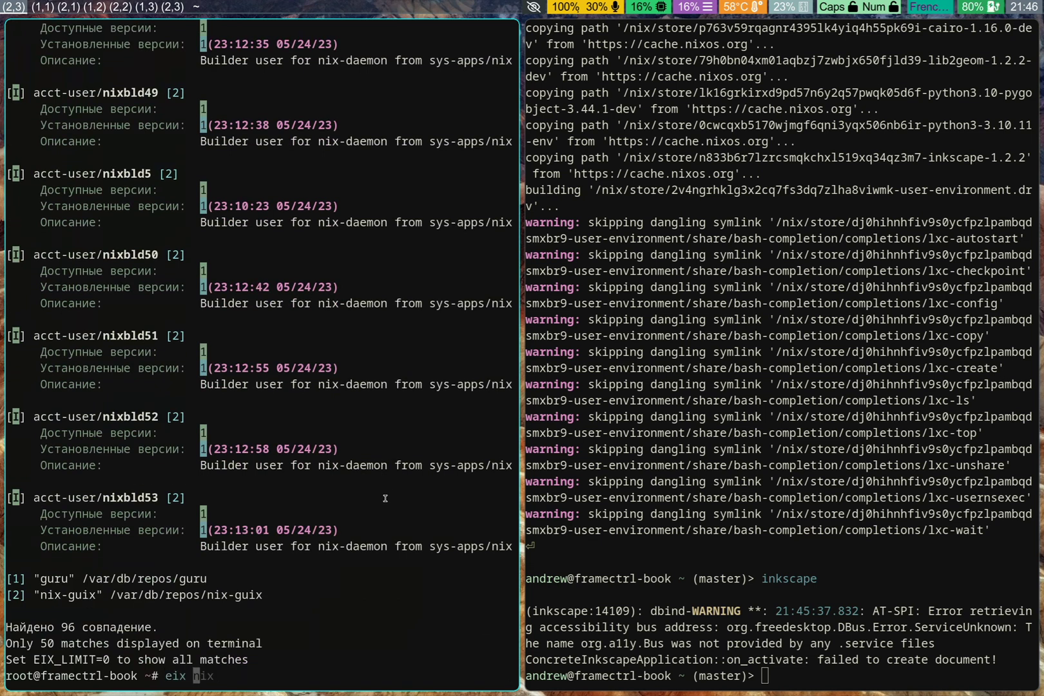
{"action": "type", "text": "sys-apps/nix"}
{"action": "key", "text": "Return"}
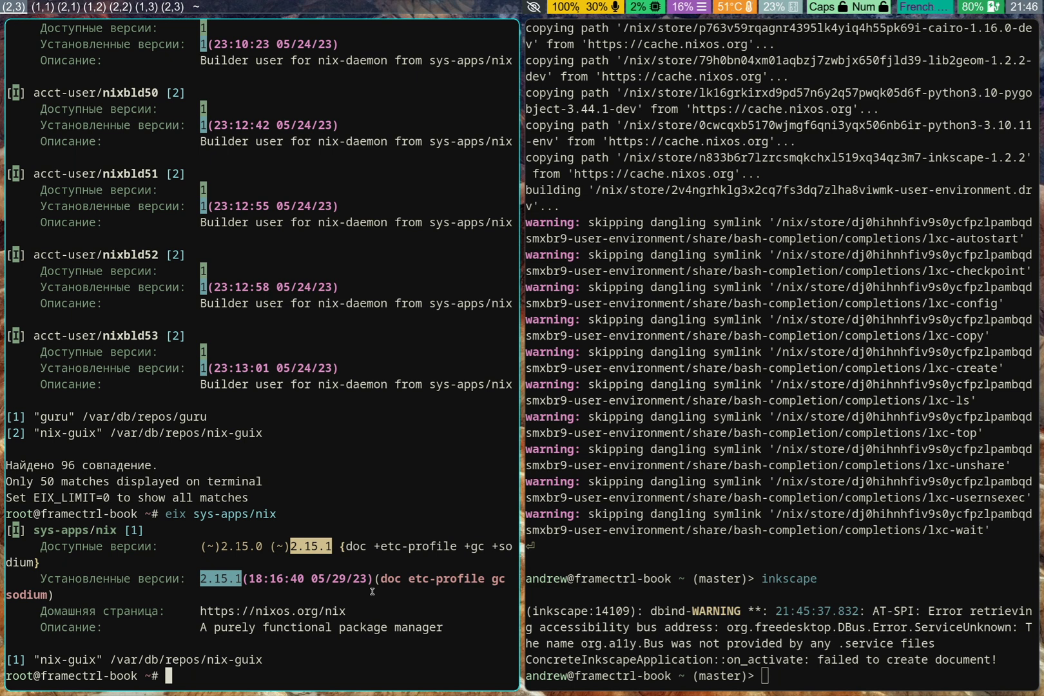
Close the root shell and open bin/hypr_matrix.sh in vi
{"action": "key", "text": "ctrl+d"}
{"action": "type", "text": "vi bin/hypr_matrix.sh"}
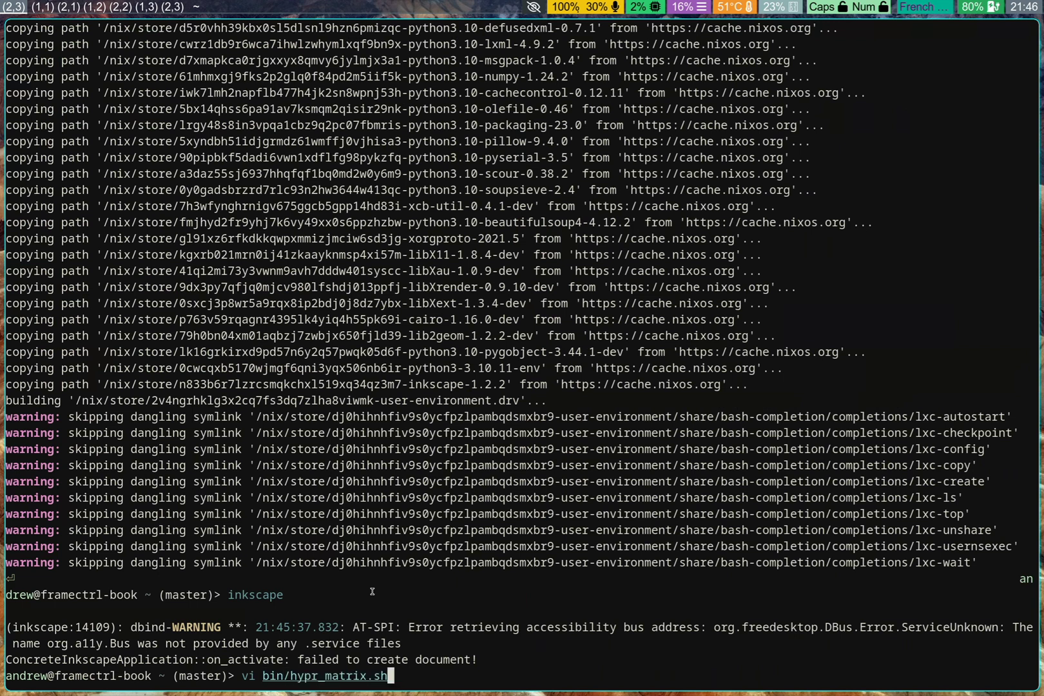
{"action": "key", "text": "Return"}
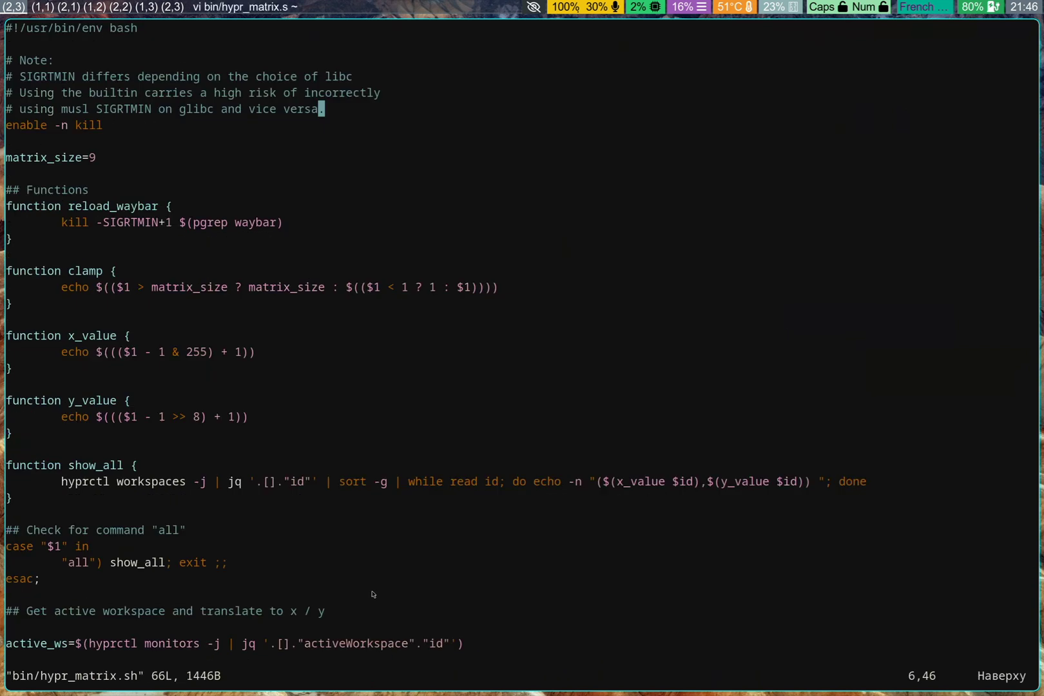
In a new terminal, open .config/fusuma/config.yml in vi and browse its swipe mappings
{"action": "key", "text": "super+Return"}
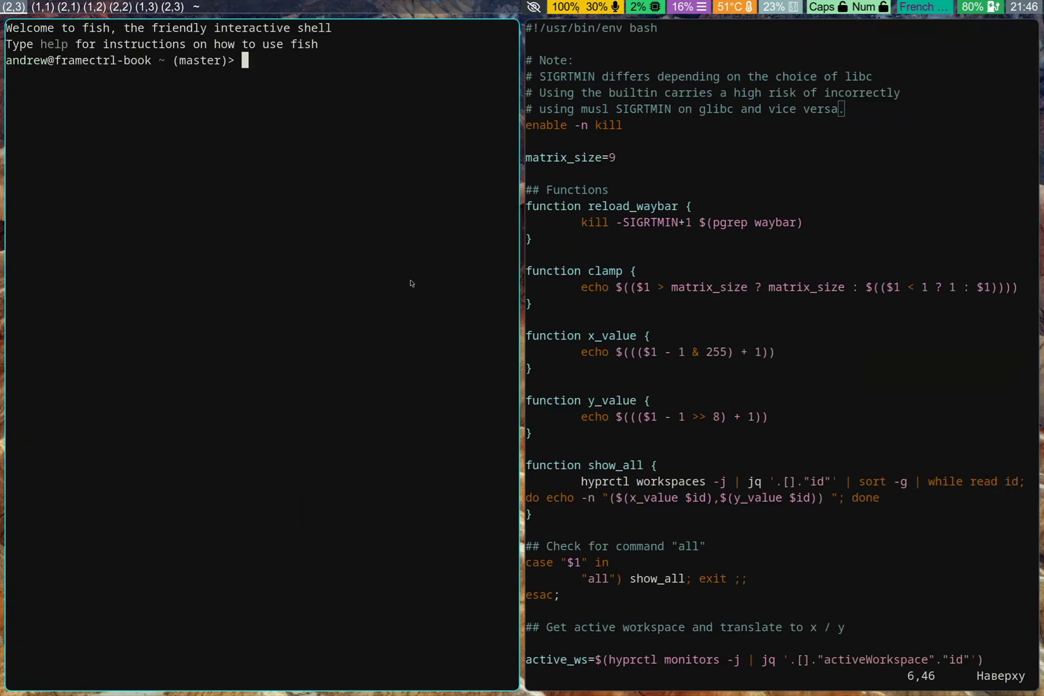
{"action": "type", "text": "fusuma"}
{"action": "key", "text": "ctrl+c"}
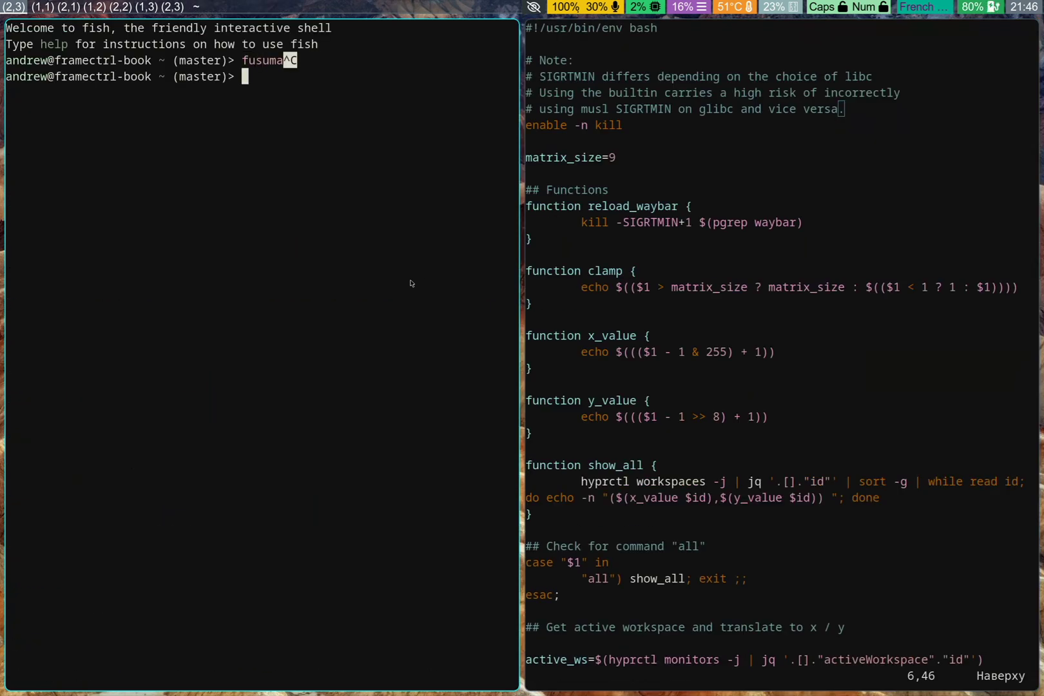
{"action": "type", "text": "vi .config/fusuma/config.yml"}
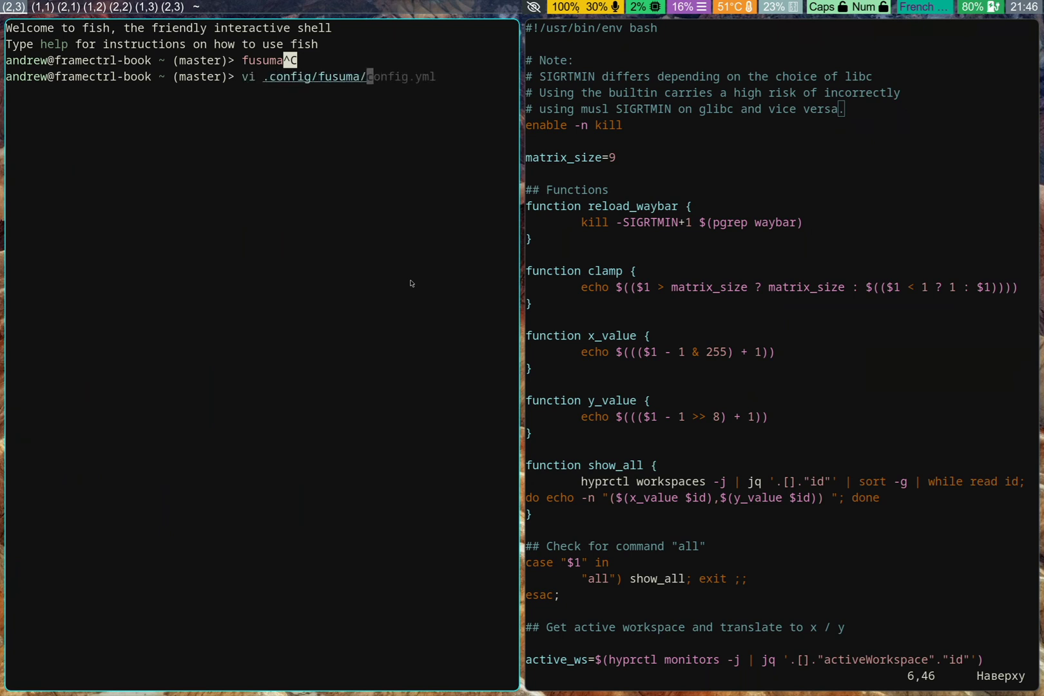
{"action": "key", "text": "Return"}
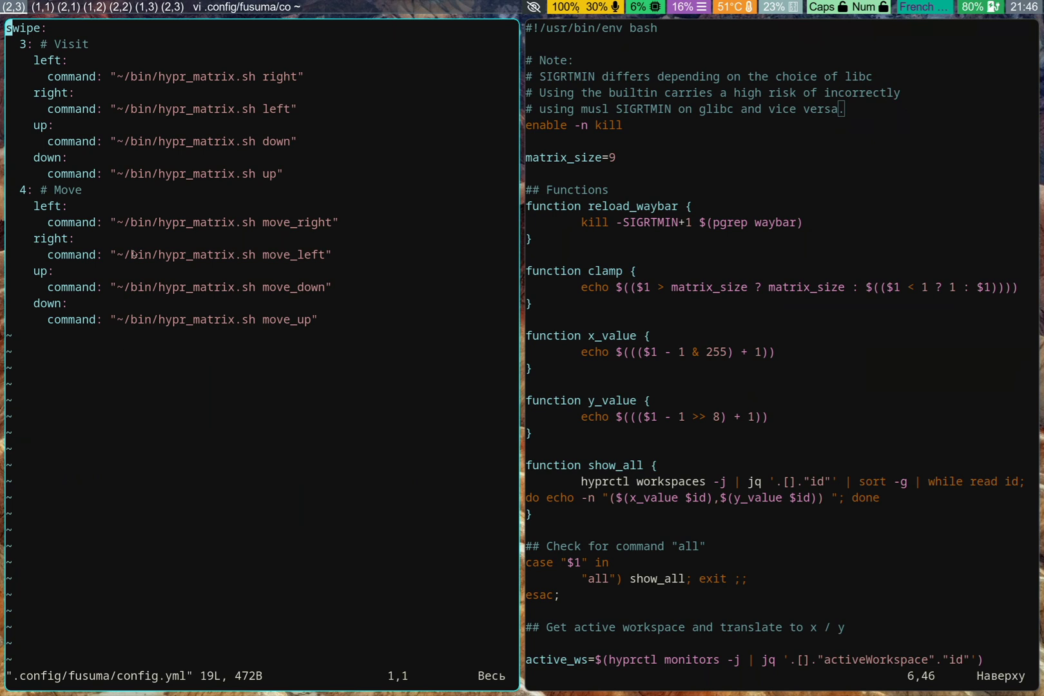
{"action": "scroll", "coordinate": [794, 276], "scroll_direction": "down", "scroll_amount": 2}
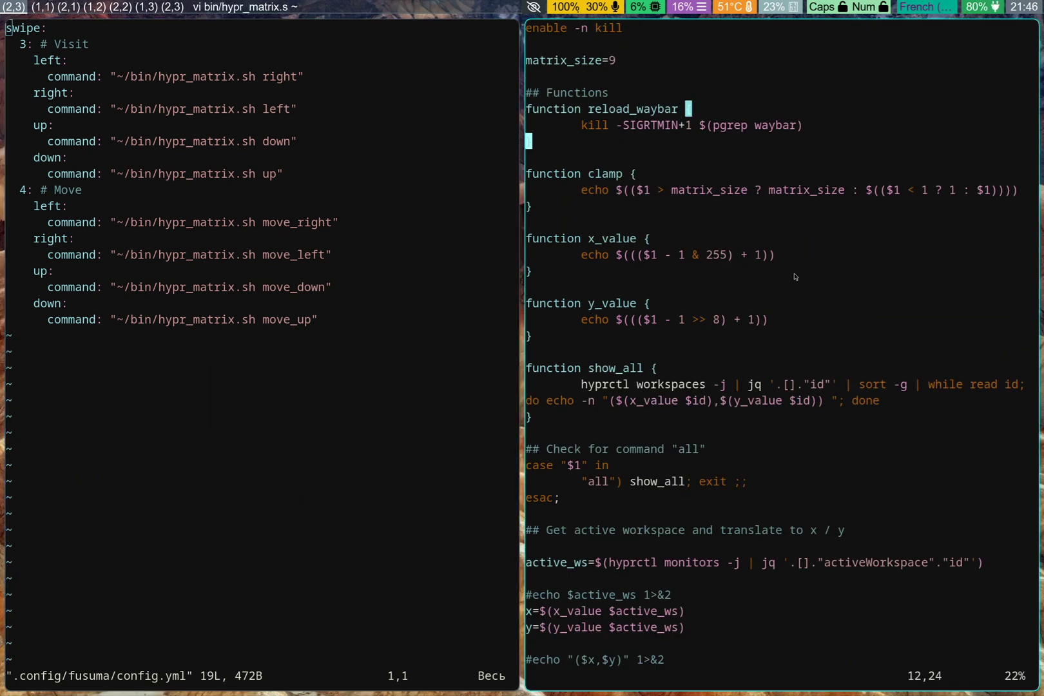
{"action": "scroll", "coordinate": [795, 277], "scroll_direction": "down", "scroll_amount": 4}
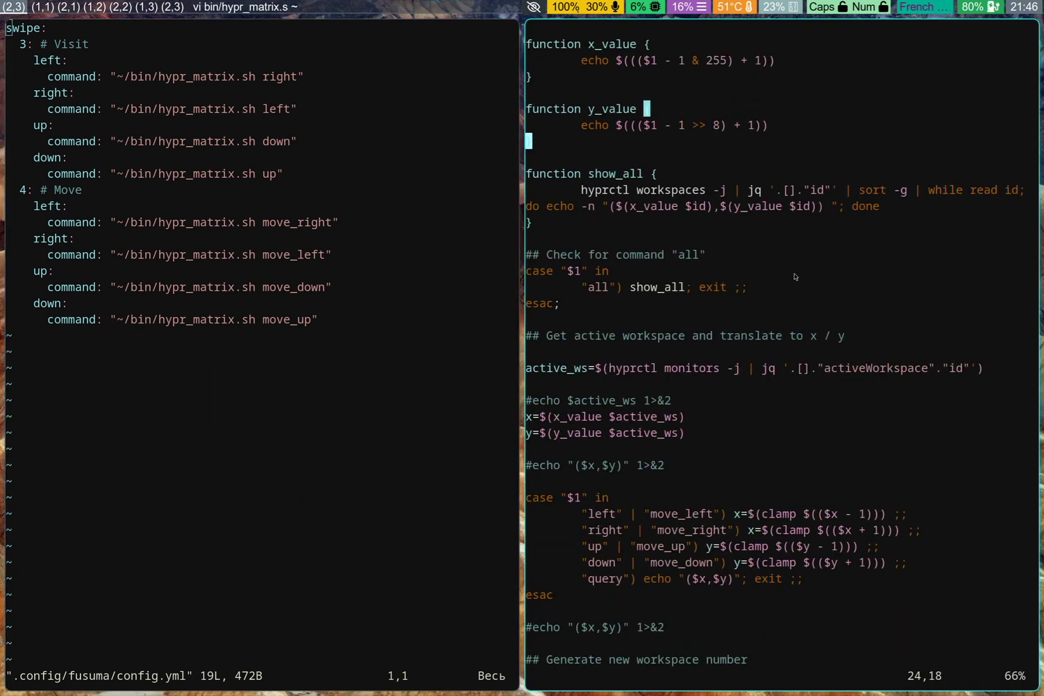
{"action": "scroll", "coordinate": [795, 277], "scroll_direction": "down", "scroll_amount": 6}
{"action": "scroll", "coordinate": [795, 276], "scroll_direction": "up", "scroll_amount": 12}
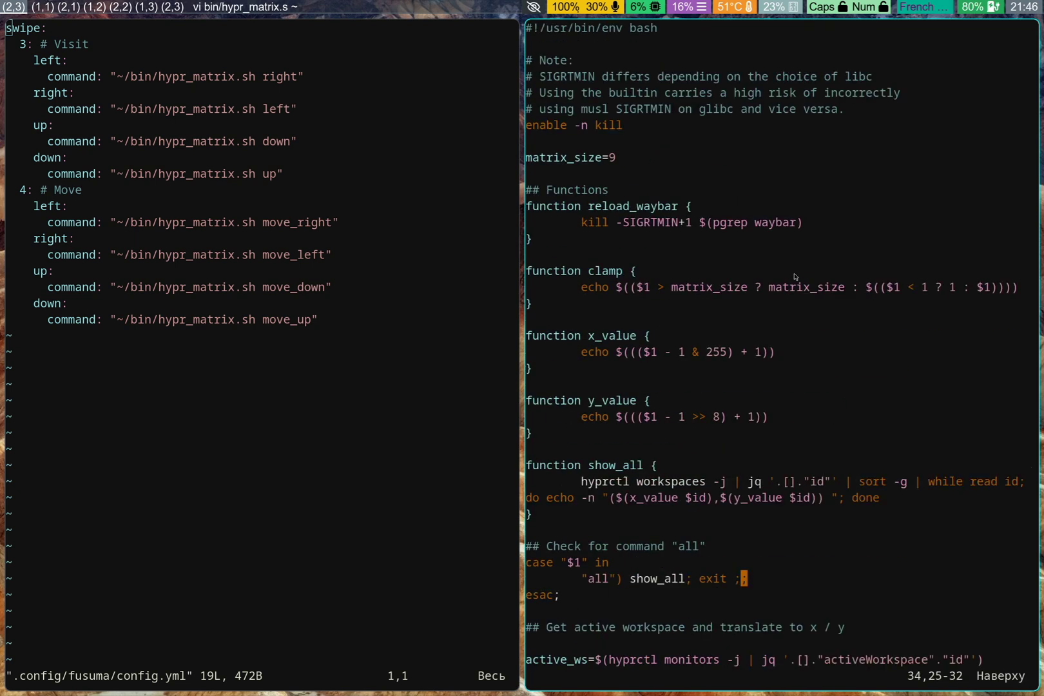
{"action": "key", "text": "k"}
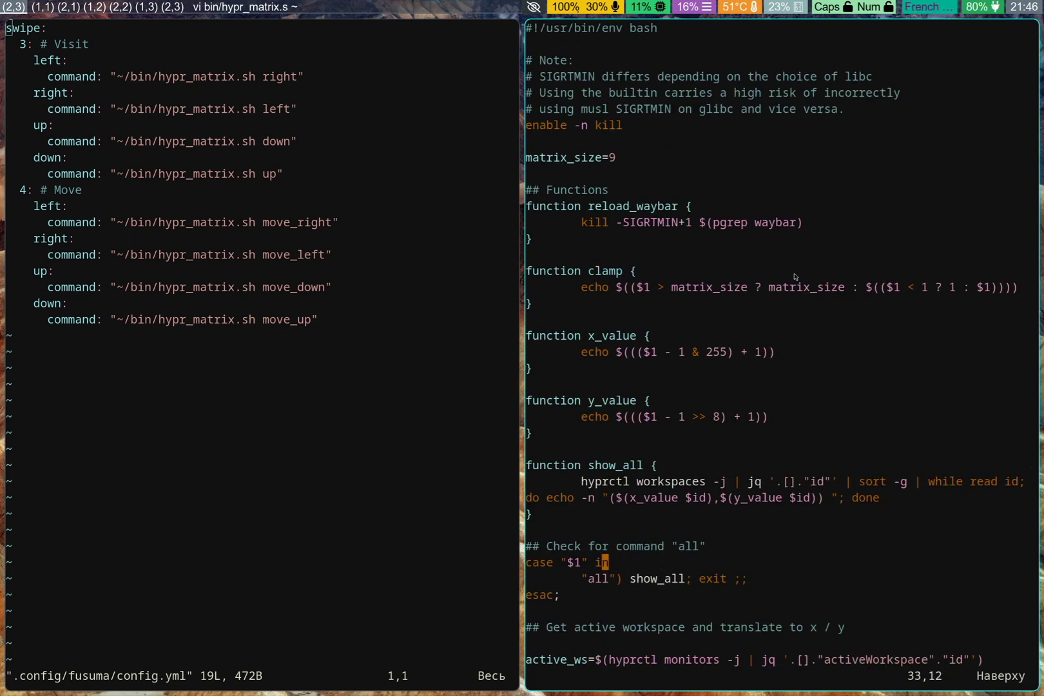
{"action": "key", "text": "k"}
{"action": "key", "text": "k"}
{"action": "key", "text": "k"}
{"action": "key", "text": "k"}
{"action": "key", "text": "k"}
{"action": "key", "text": "k"}
{"action": "key", "text": "k"}
{"action": "key", "text": "k"}
{"action": "key", "text": "k"}
{"action": "key", "text": "k"}
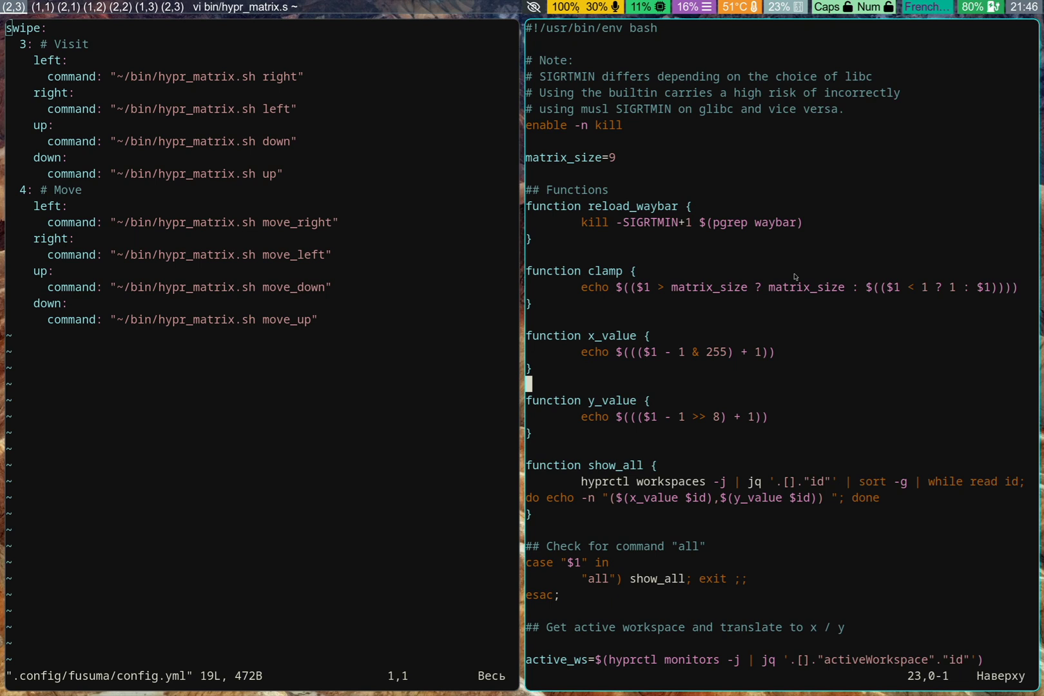
In a new terminal, run hyprctl workspaces -j to list the workspaces as JSON
{"action": "key", "text": "super+Return"}
{"action": "type", "text": "h"}
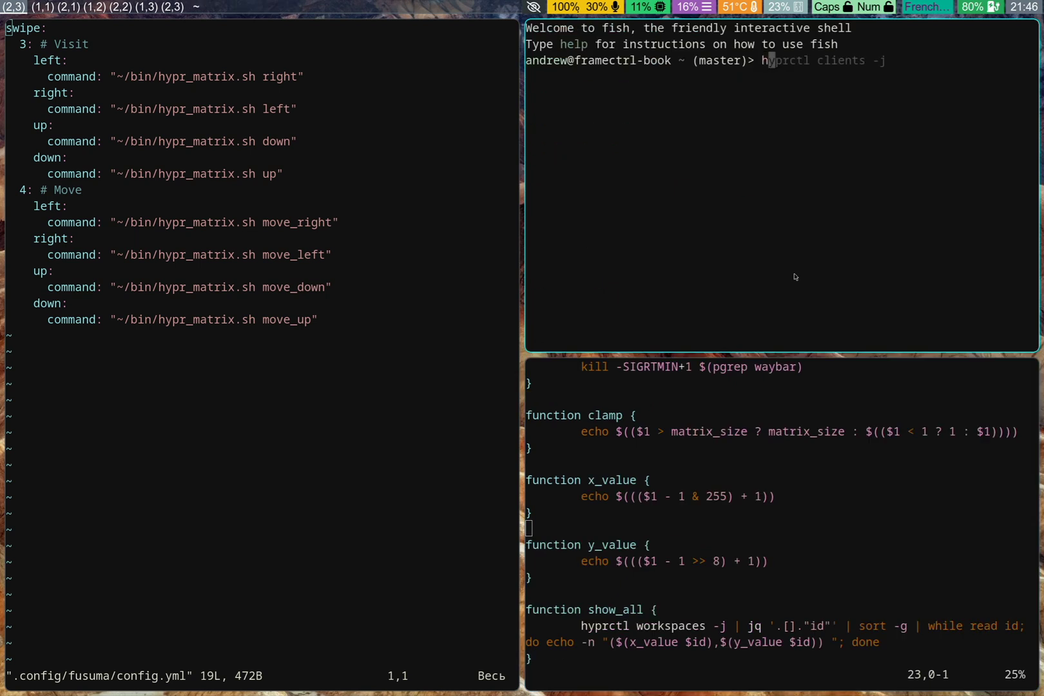
{"action": "type", "text": "yprctl workspaces -j"}
{"action": "key", "text": "Return"}
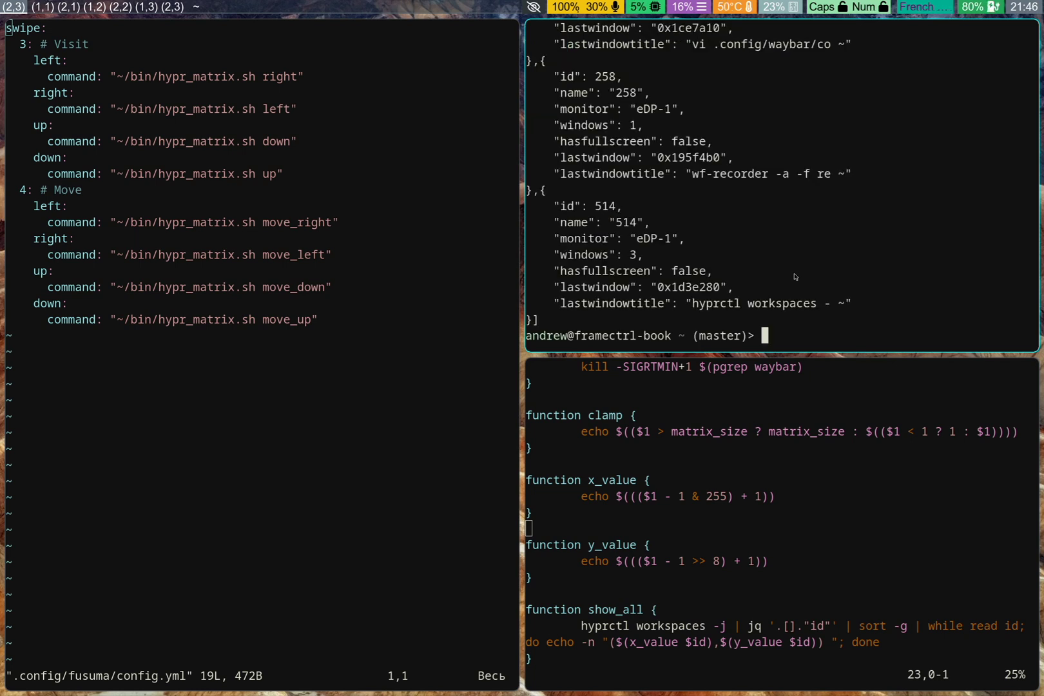
Scroll back through the workspace JSON output, then try the clear command
{"action": "scroll", "coordinate": [606, 211], "scroll_direction": "up", "scroll_amount": 6}
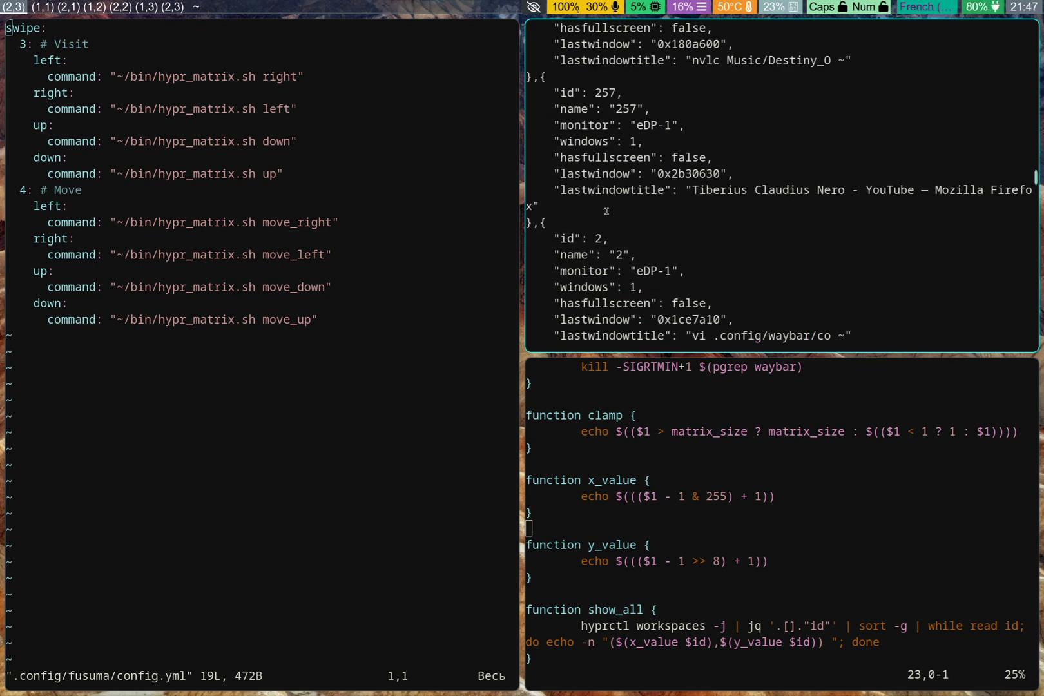
{"action": "scroll", "coordinate": [606, 211], "scroll_direction": "up", "scroll_amount": 2}
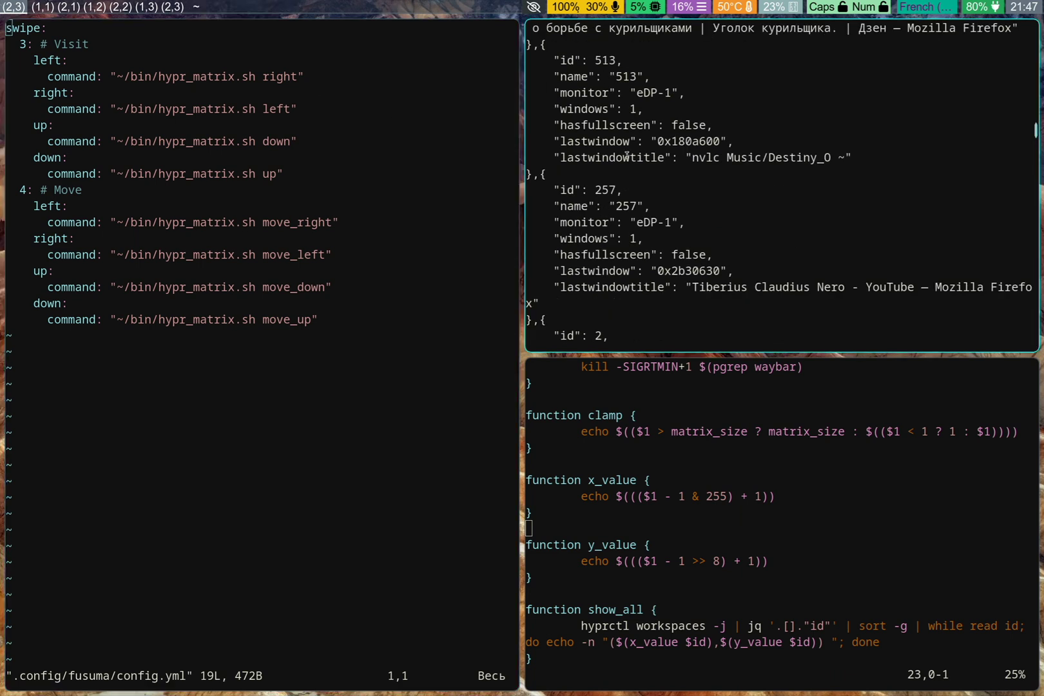
{"action": "scroll", "coordinate": [640, 159], "scroll_direction": "up", "scroll_amount": 2}
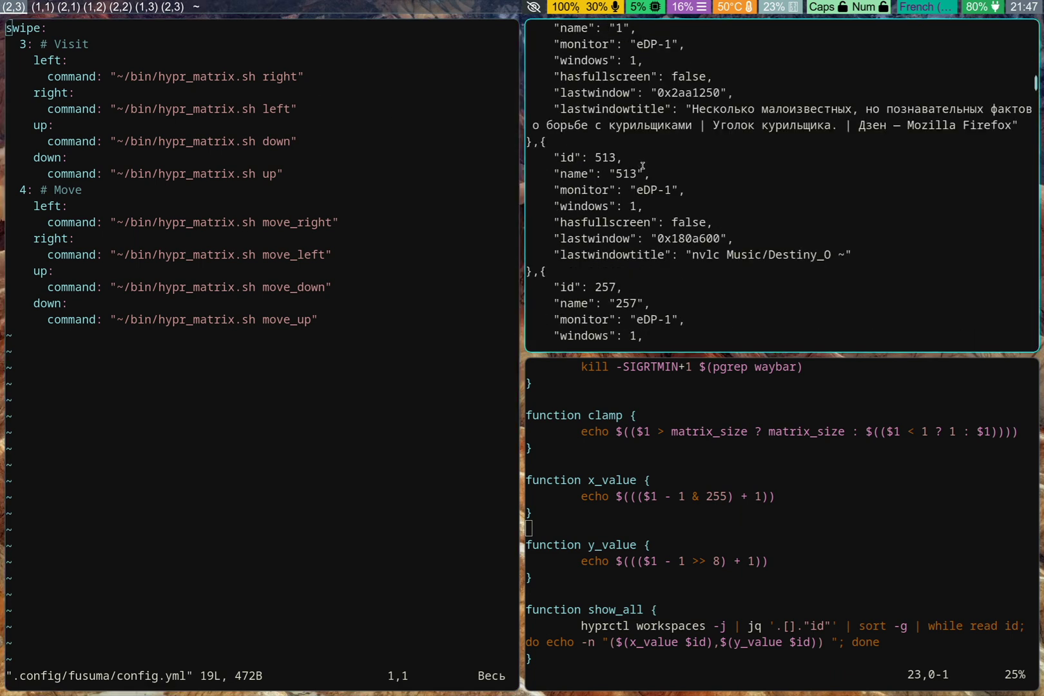
{"action": "scroll", "coordinate": [643, 166], "scroll_direction": "up", "scroll_amount": 2}
{"action": "scroll", "coordinate": [643, 169], "scroll_direction": "down", "scroll_amount": 12}
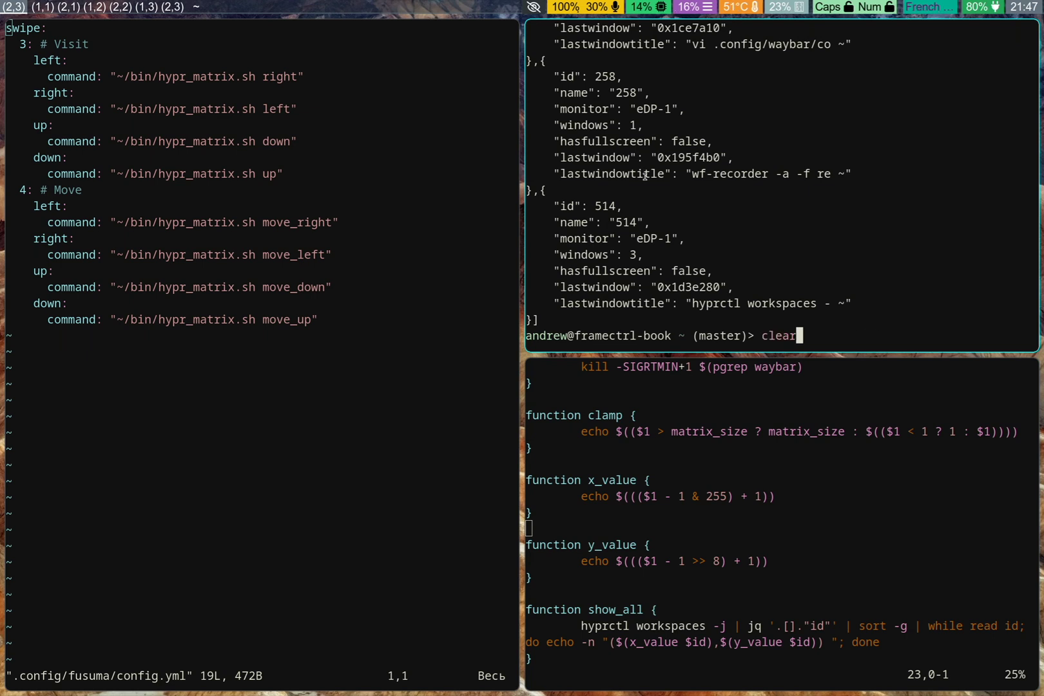
{"action": "type", "text": "clear"}
{"action": "key", "text": "Return"}
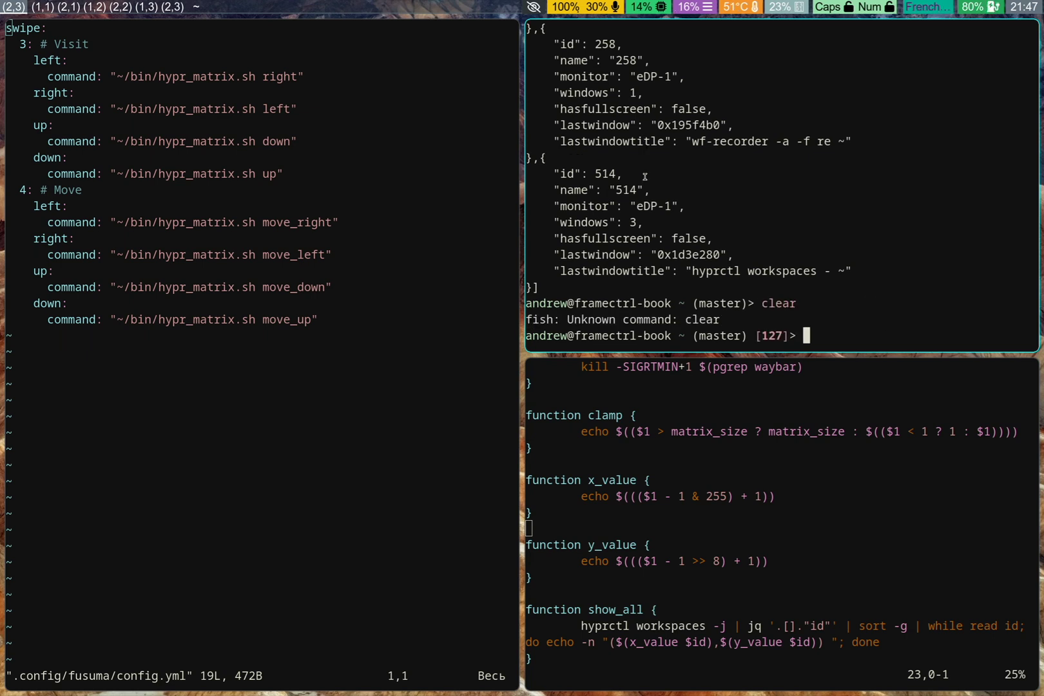
Hop past the nvlc, Firefox and Waybar config workspaces to workspace (2,2) running wf-recorder
{"action": "key", "text": "super+Left"}
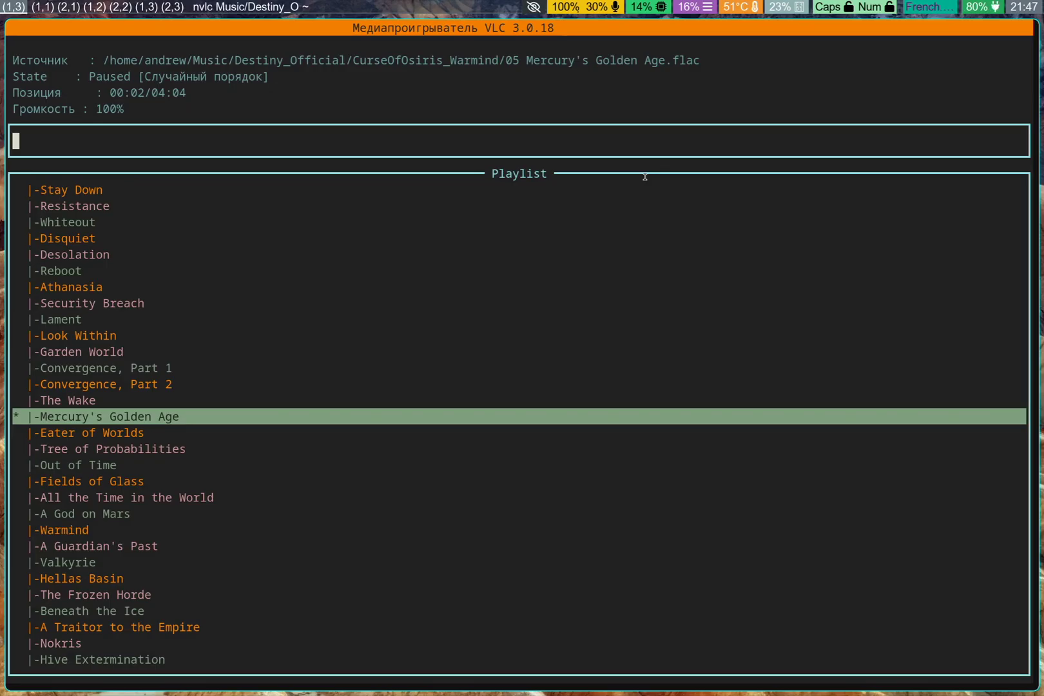
{"action": "key", "text": "super+Right"}
{"action": "key", "text": "super+Left"}
{"action": "key", "text": "super+Up"}
{"action": "key", "text": "super+Up"}
{"action": "key", "text": "super+Right"}
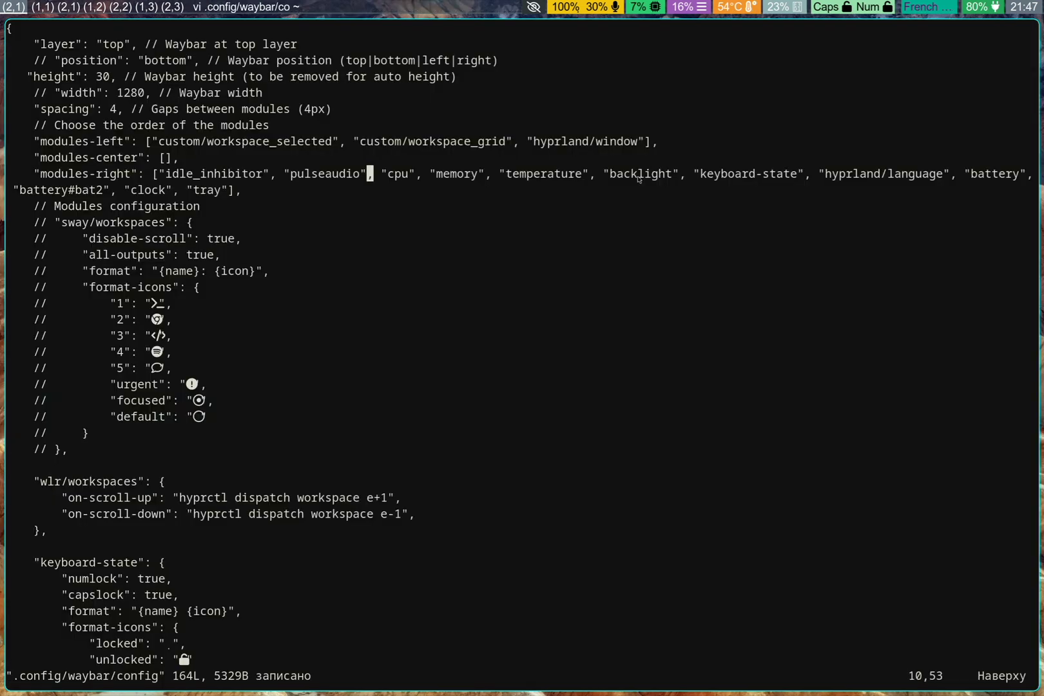
{"action": "key", "text": "super+Down"}
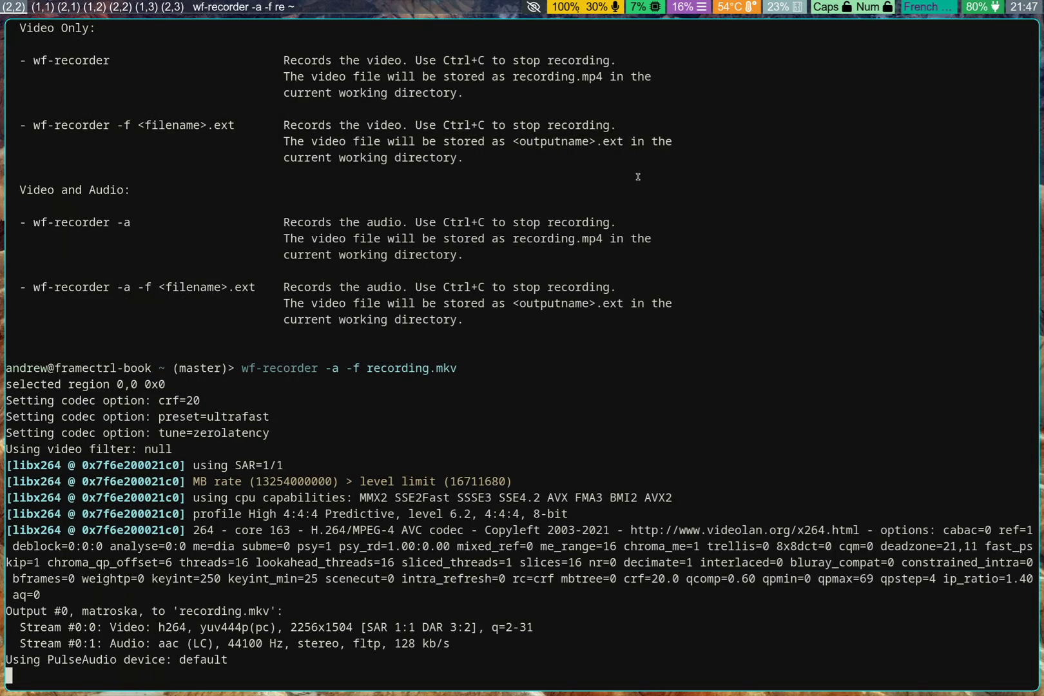